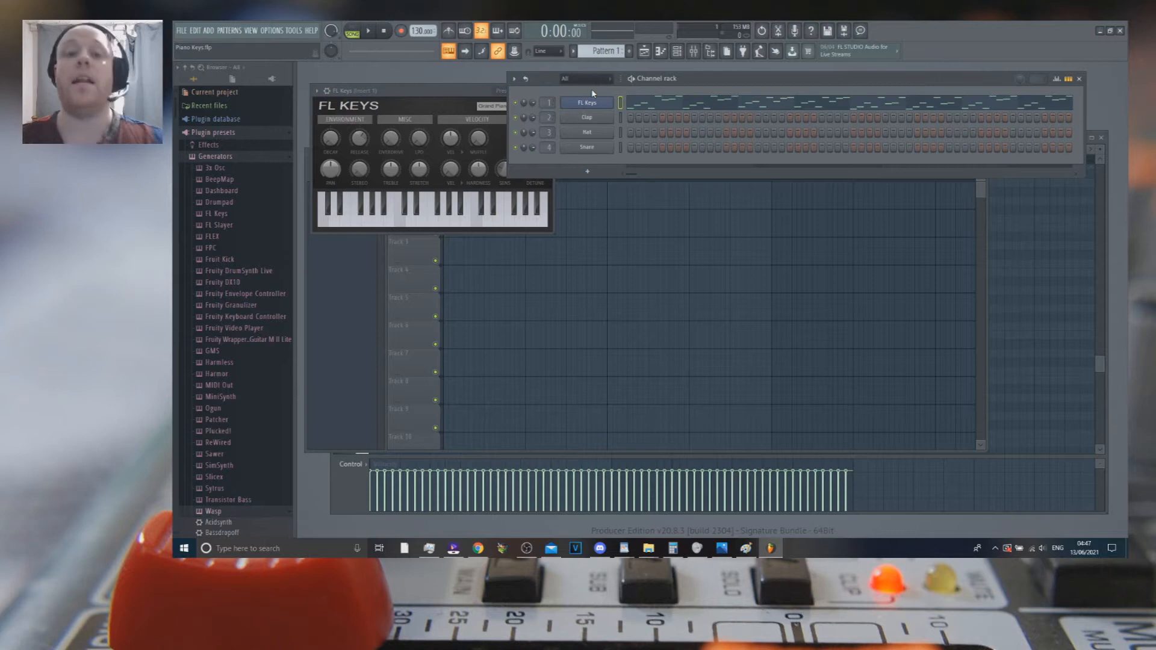
Show the playlist and play back the start of the FL Keys piano pattern.
click(647, 106)
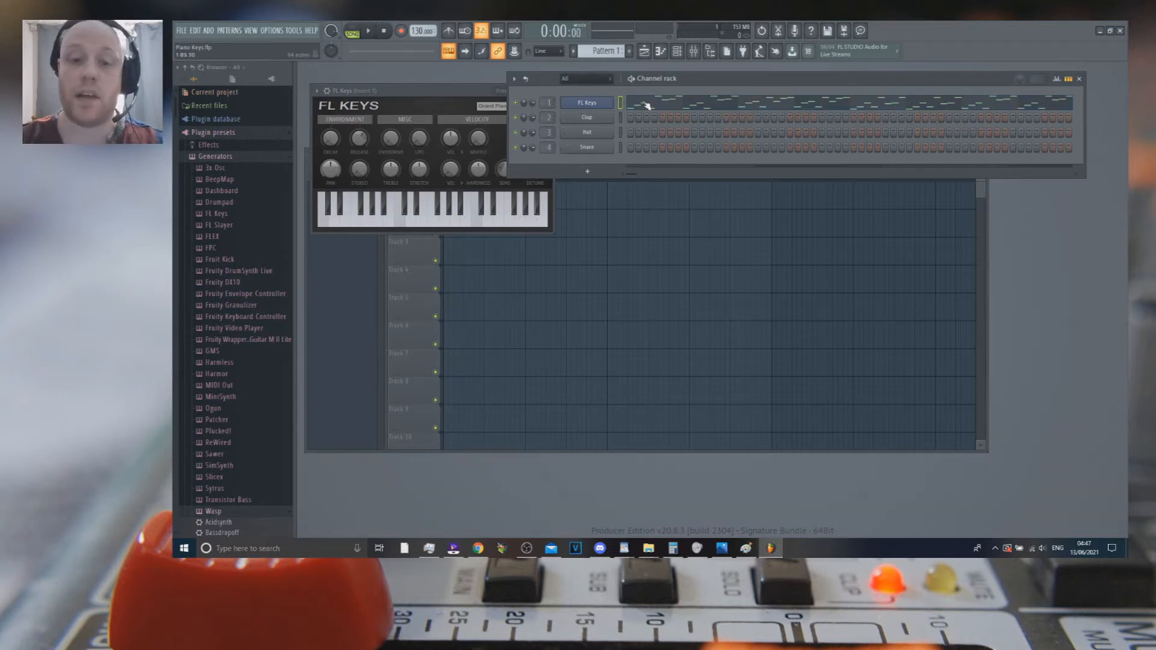
click(644, 51)
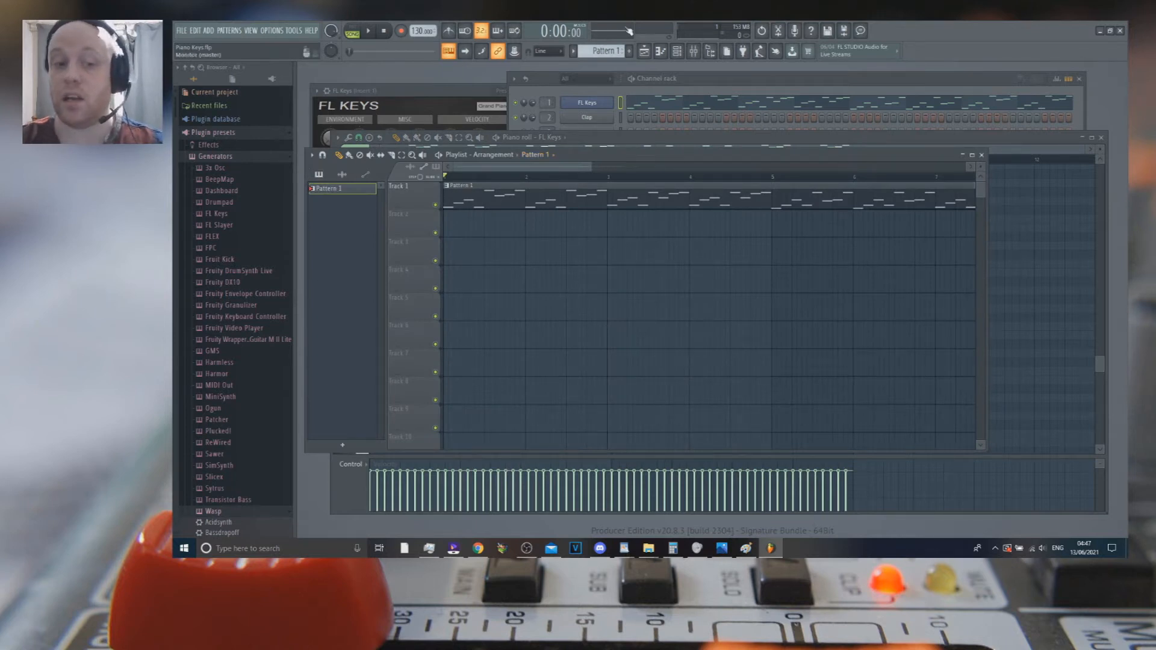
key(space)
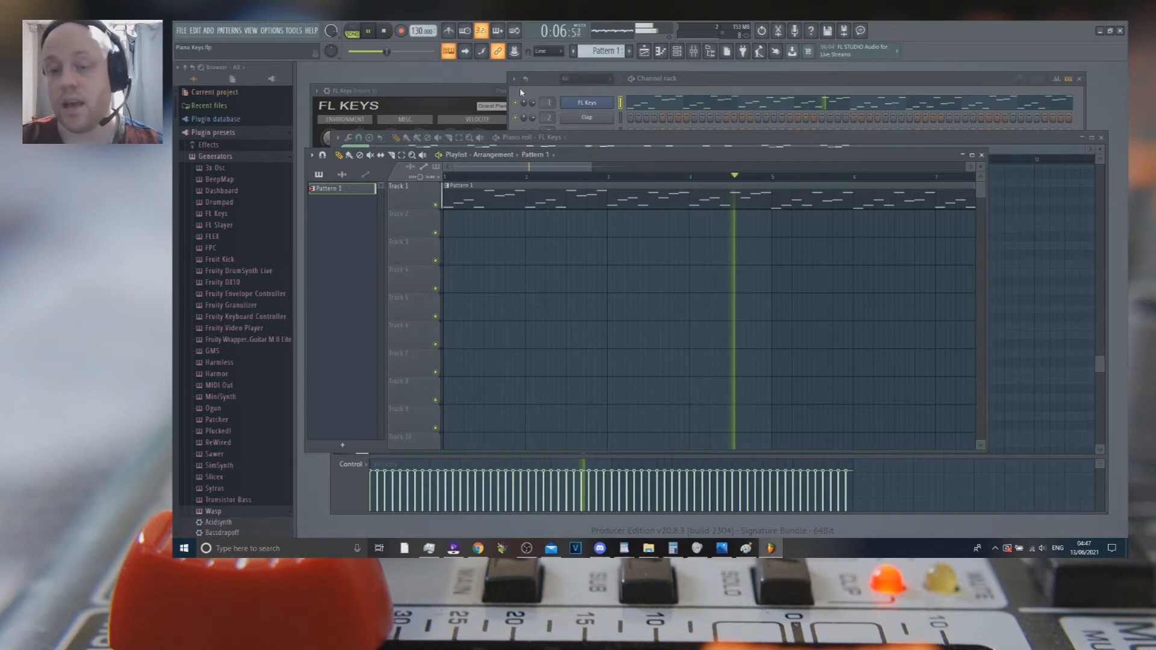
scroll(701, 244, down, 3)
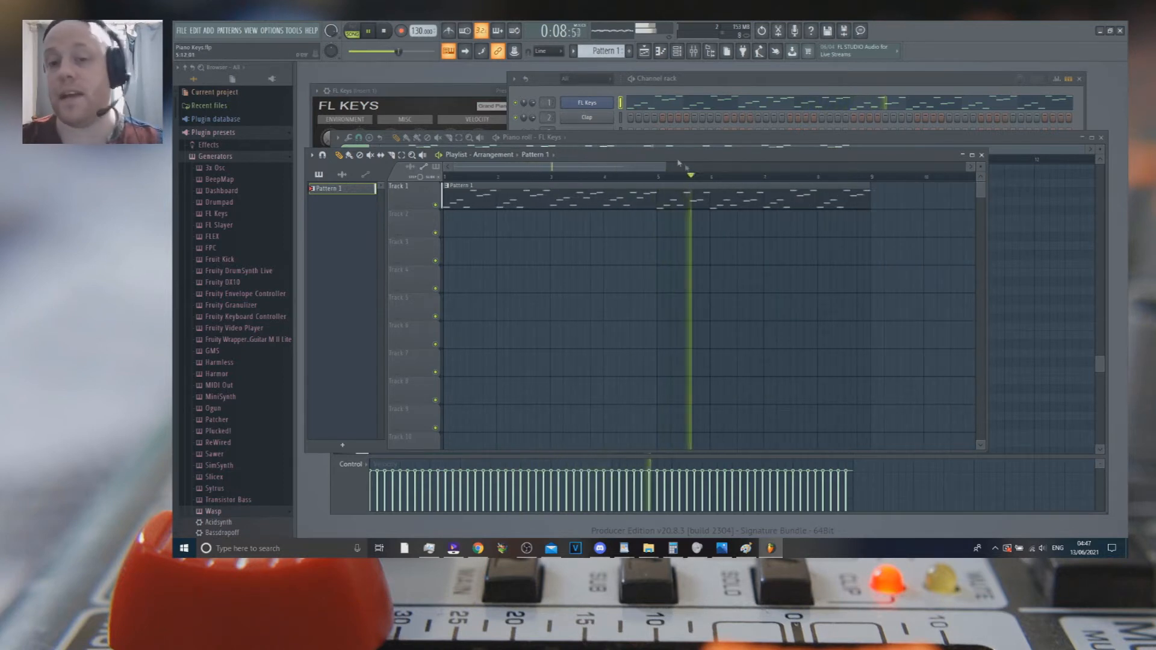
key(space)
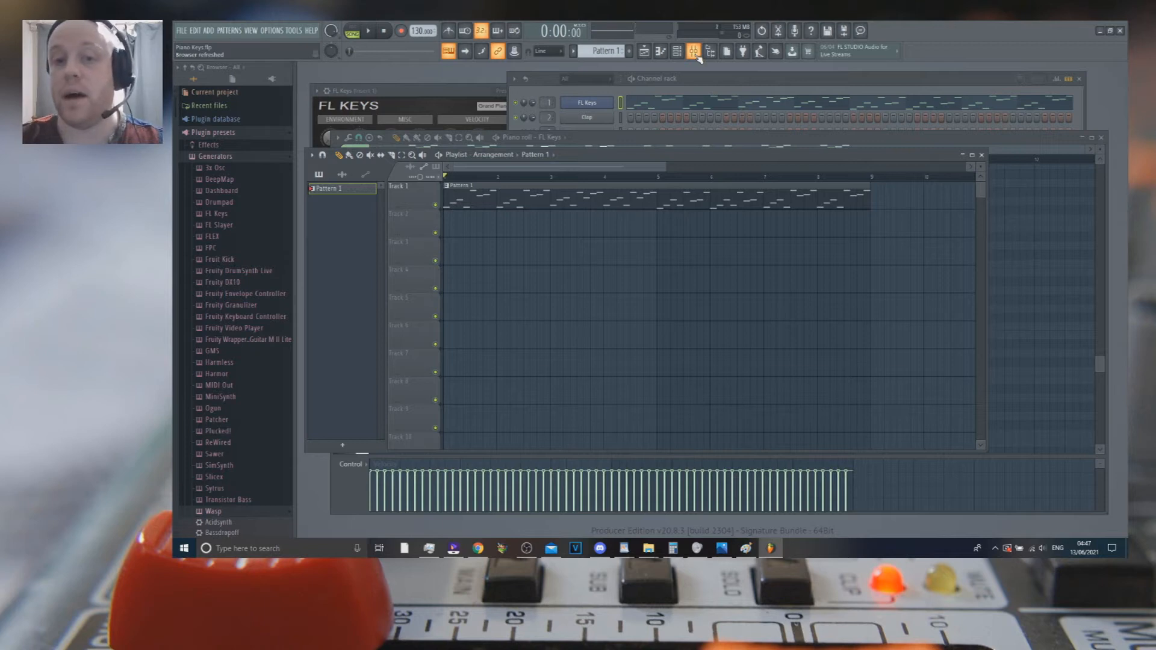
Add Fruity Reverb 2 to the first effect slot of mixer Insert 1.
click(694, 52)
click(804, 197)
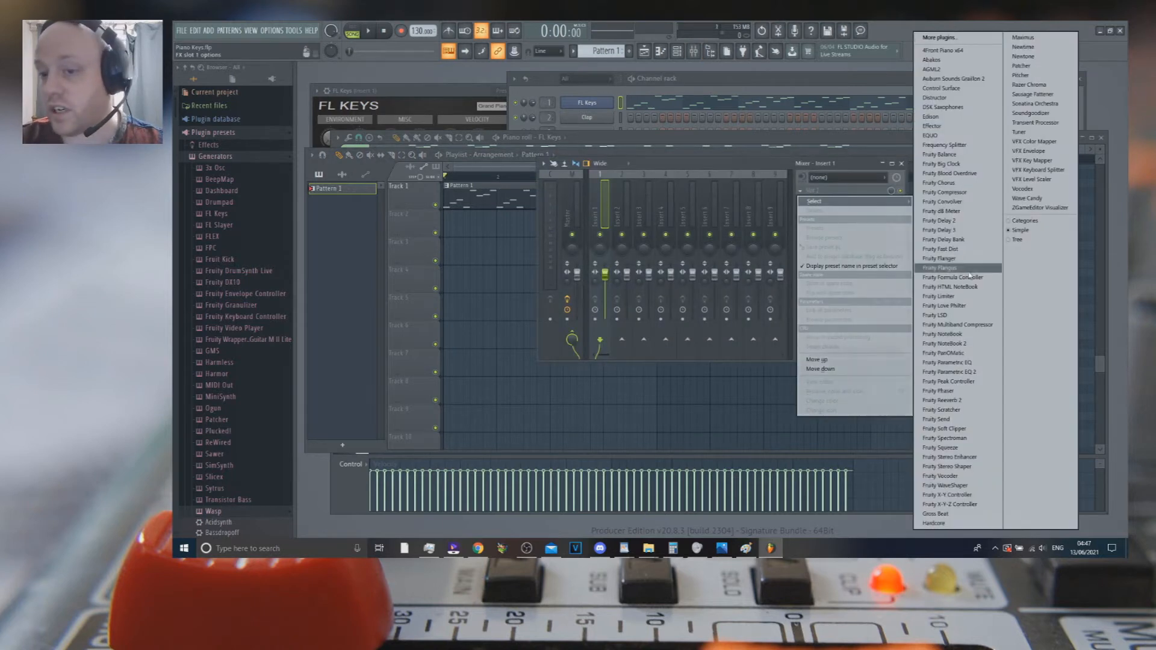
click(981, 399)
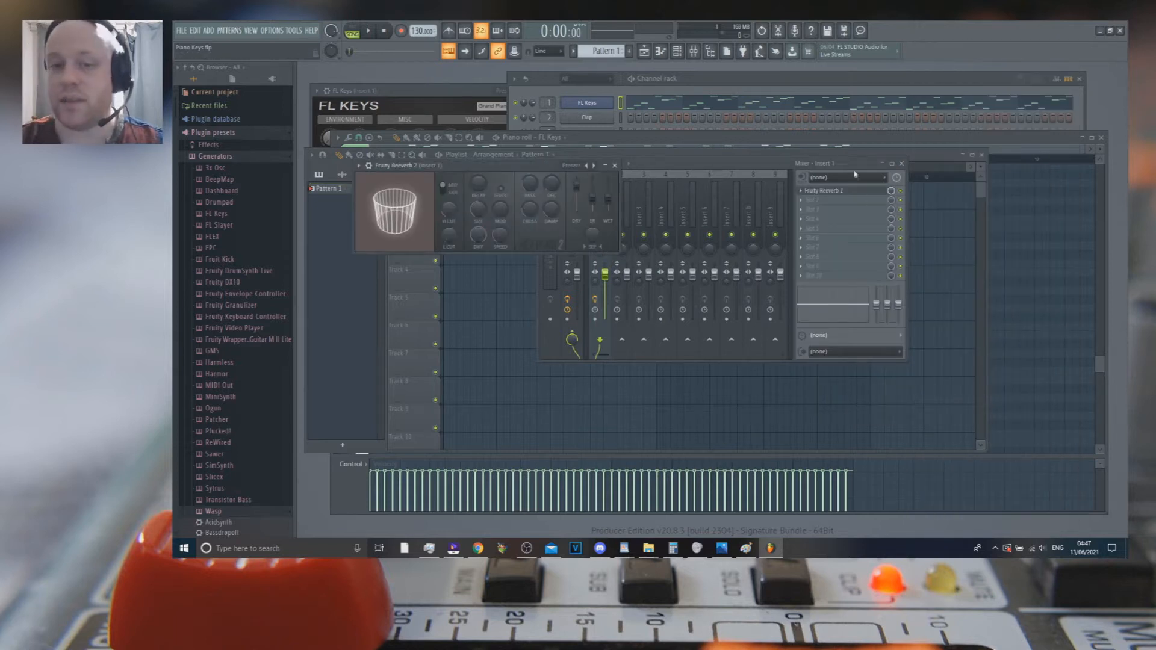
Play back the piano part through the reverb and save the project.
key(space)
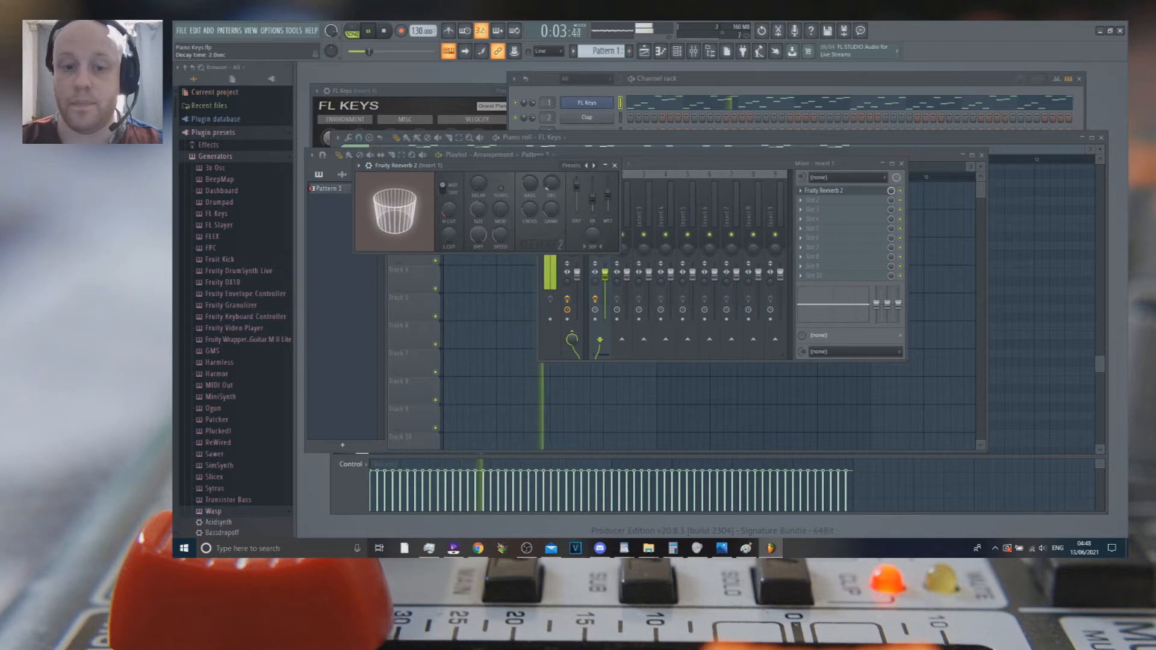
click(939, 137)
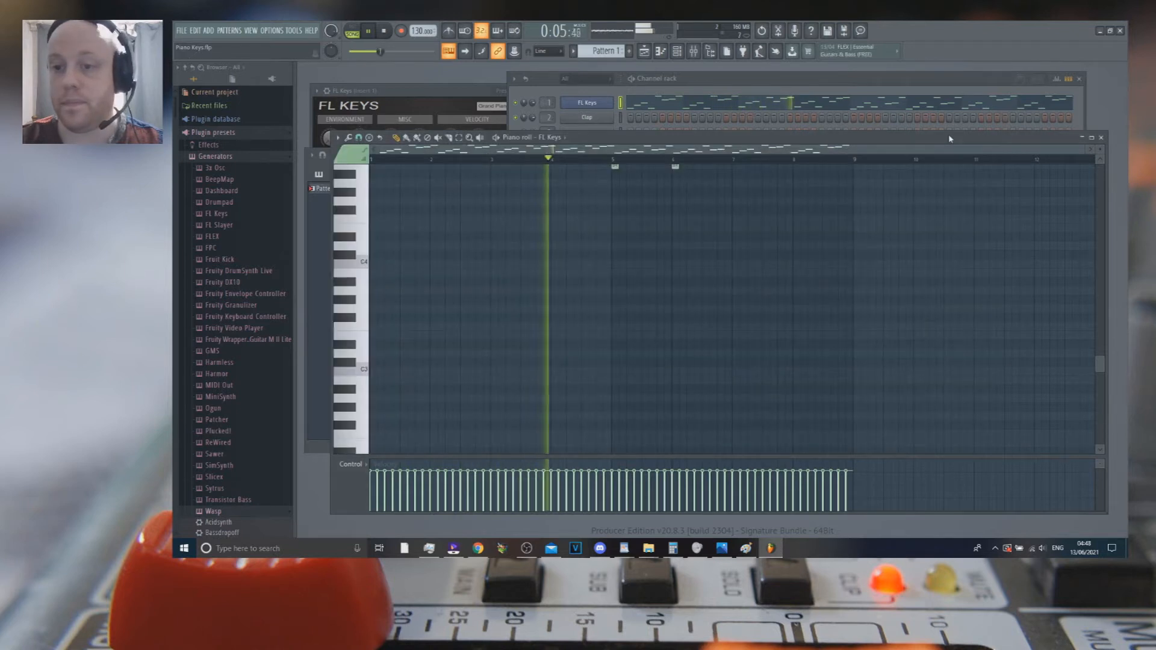
key(ctrl+s)
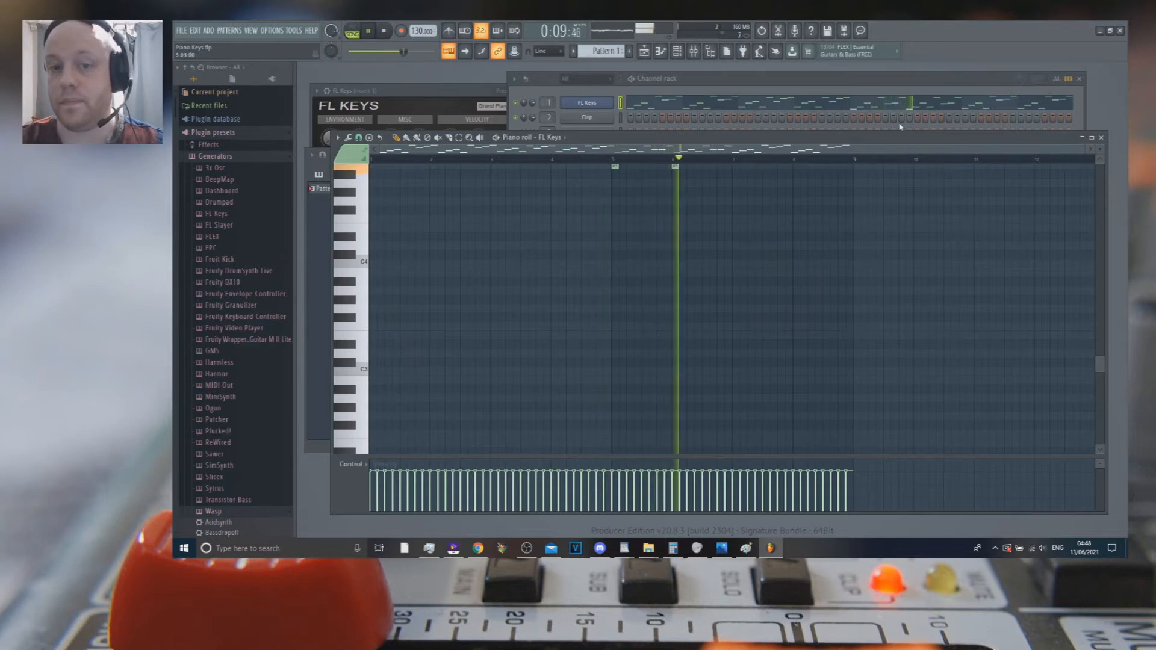
key(space)
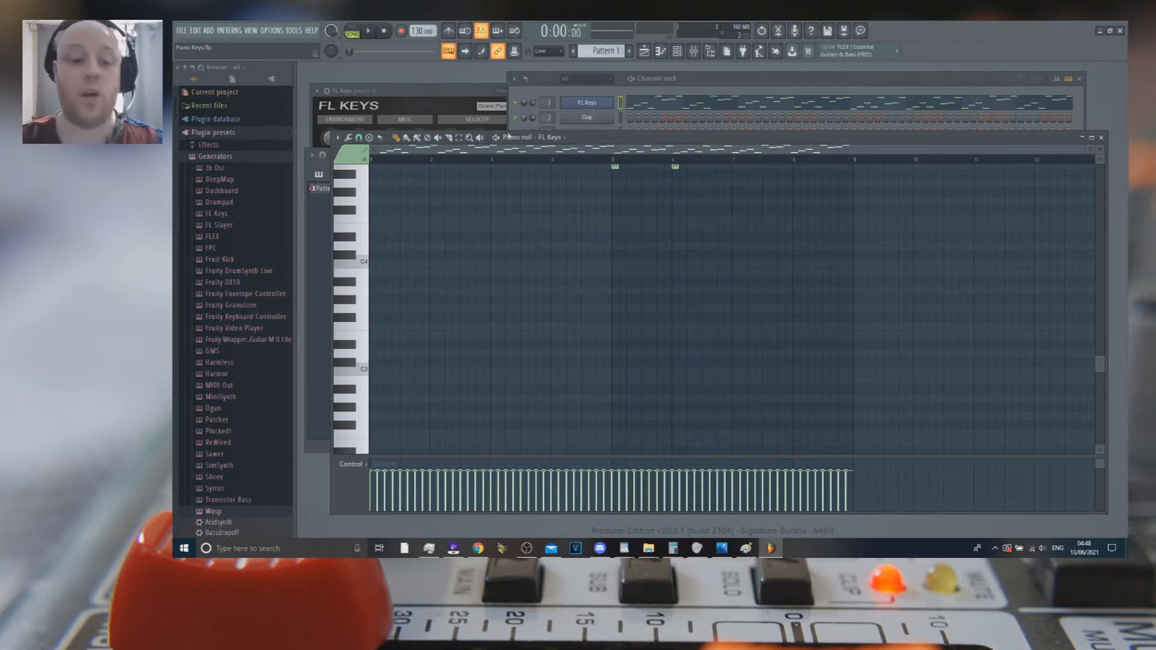
Bring up the playlist and create an automation clip for the project tempo.
click(464, 84)
click(647, 92)
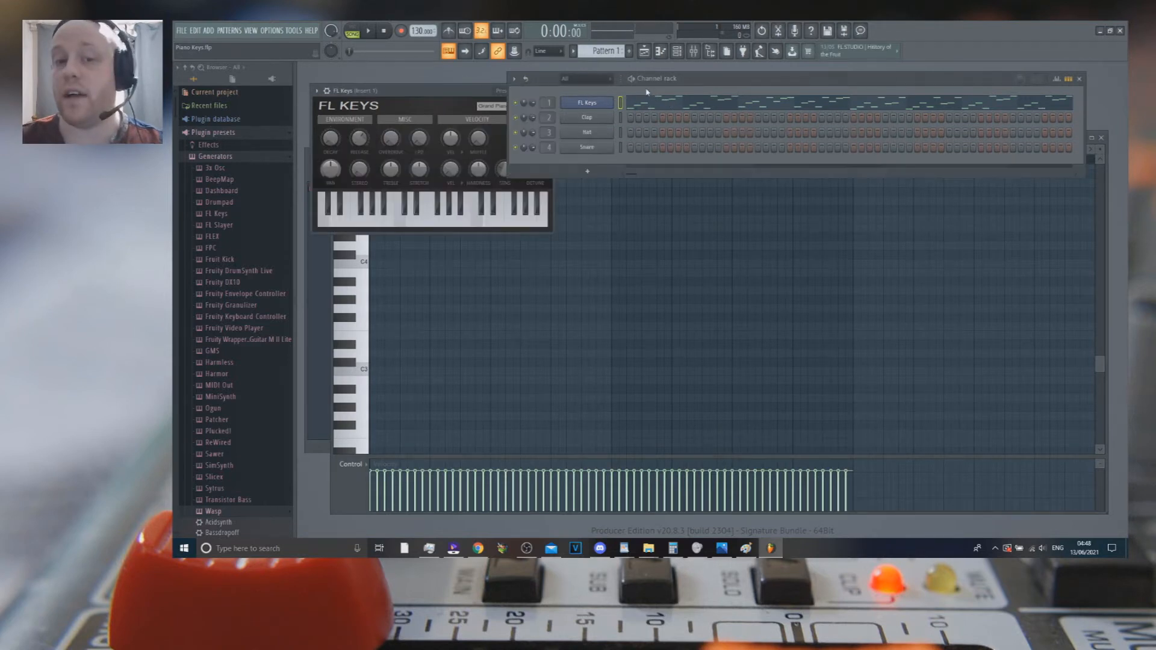
click(644, 52)
right_click(415, 31)
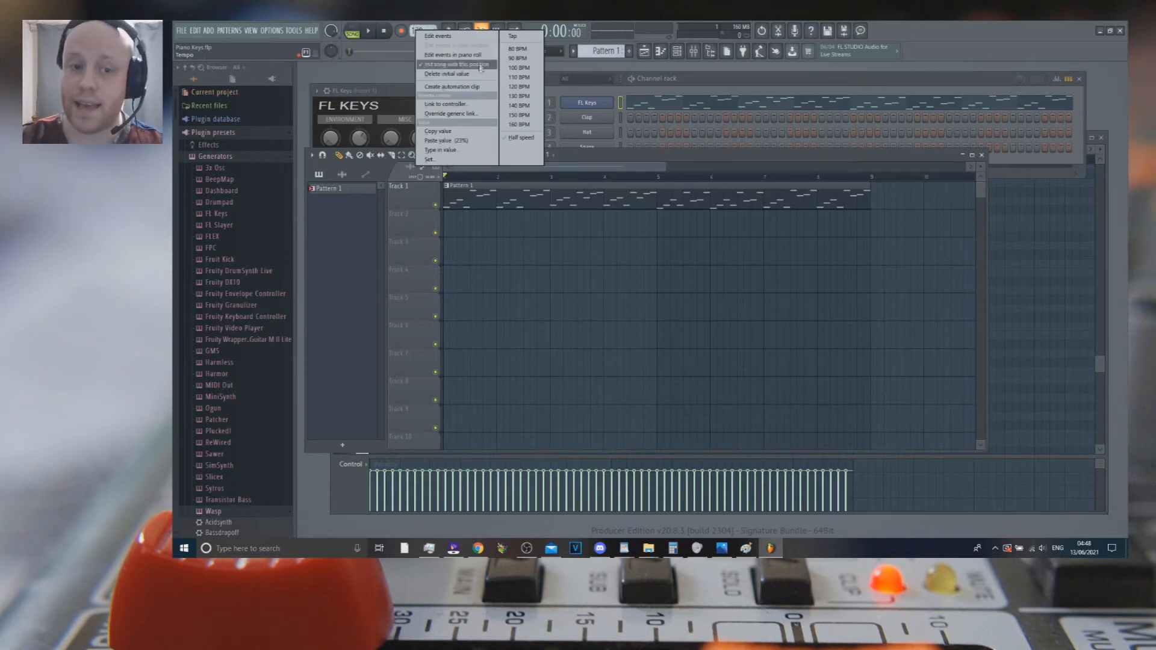
click(472, 87)
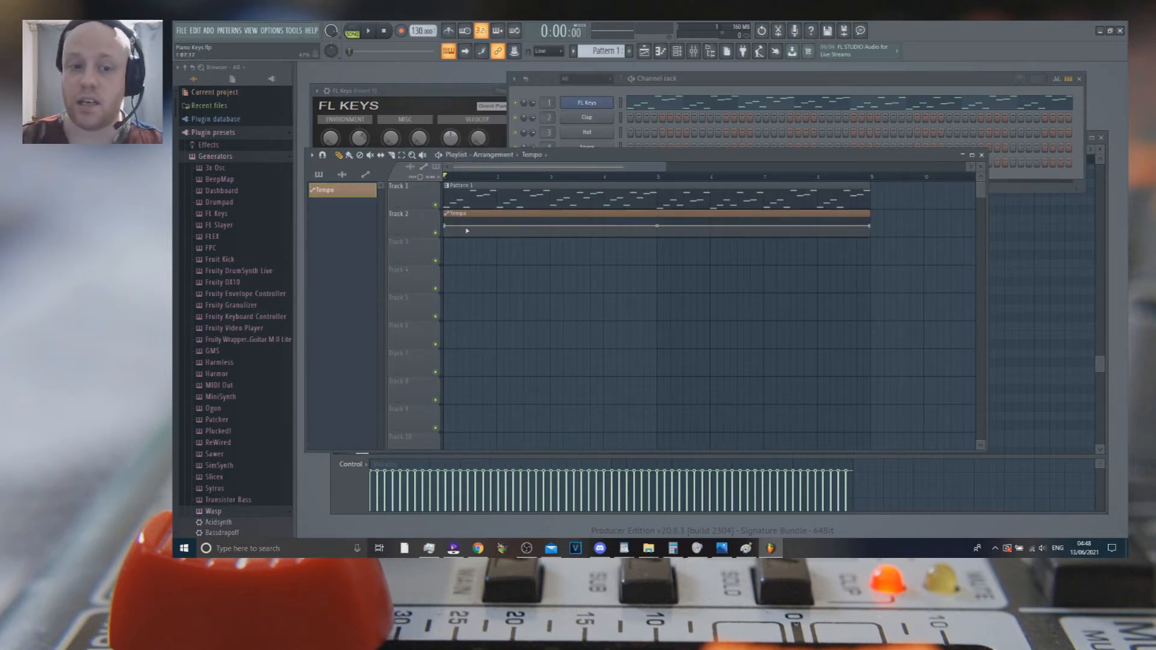
Copy the value of the tempo clip's first control point and briefly play the start of the arrangement.
scroll(459, 301, up, 3)
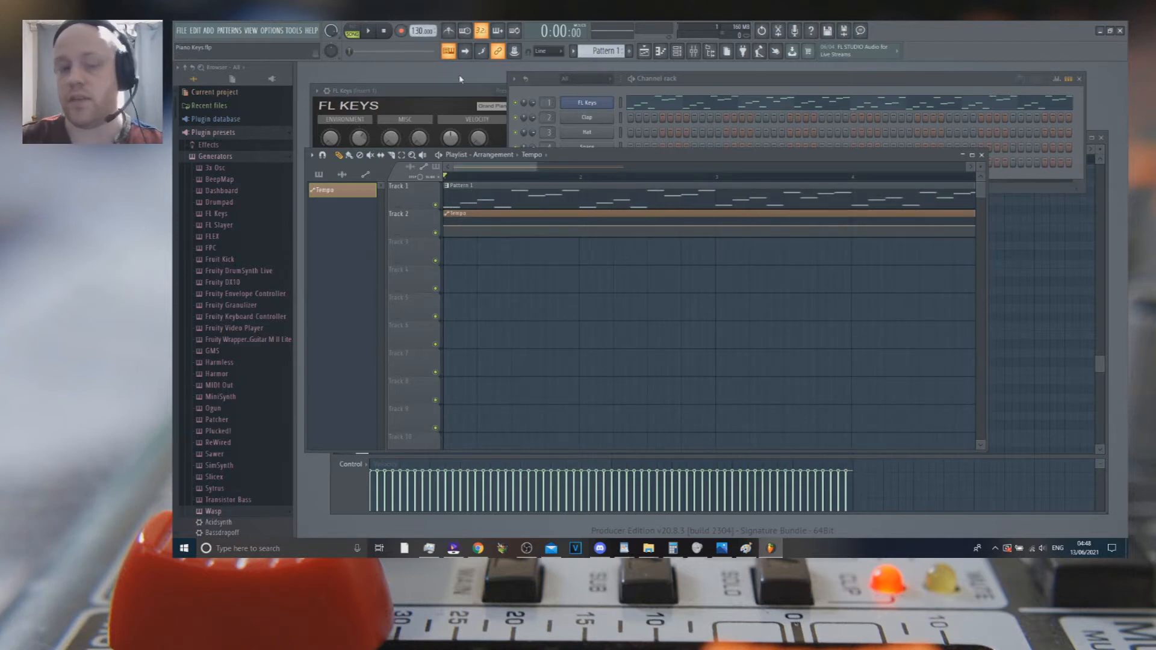
right_click(446, 229)
click(484, 386)
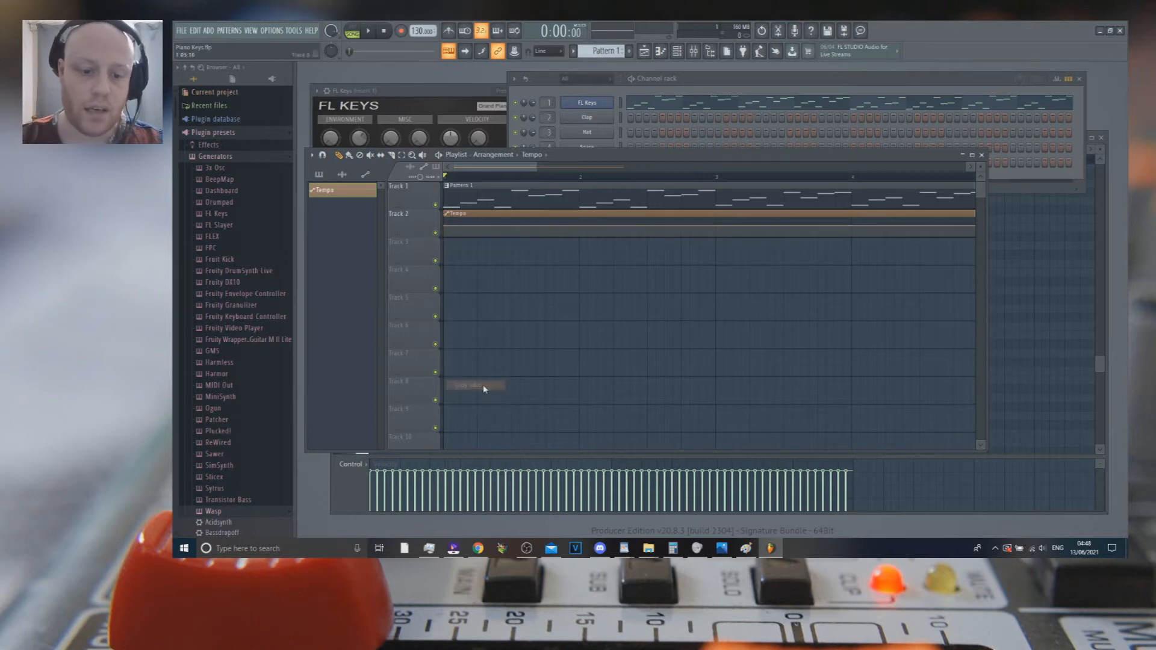
key(space)
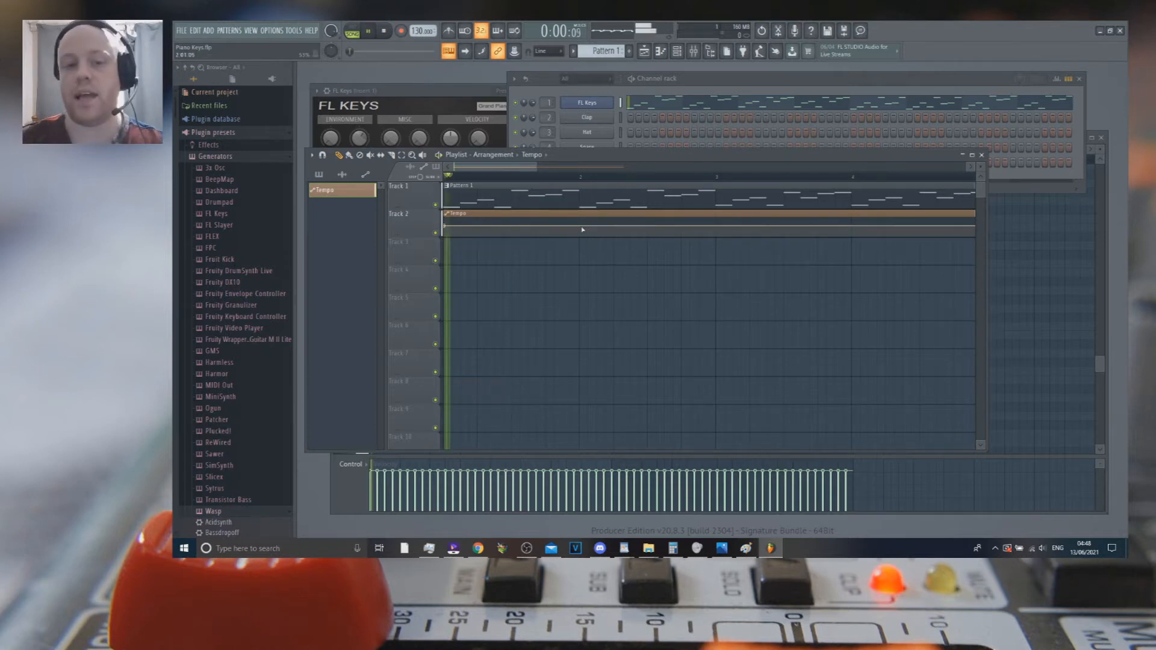
key(space)
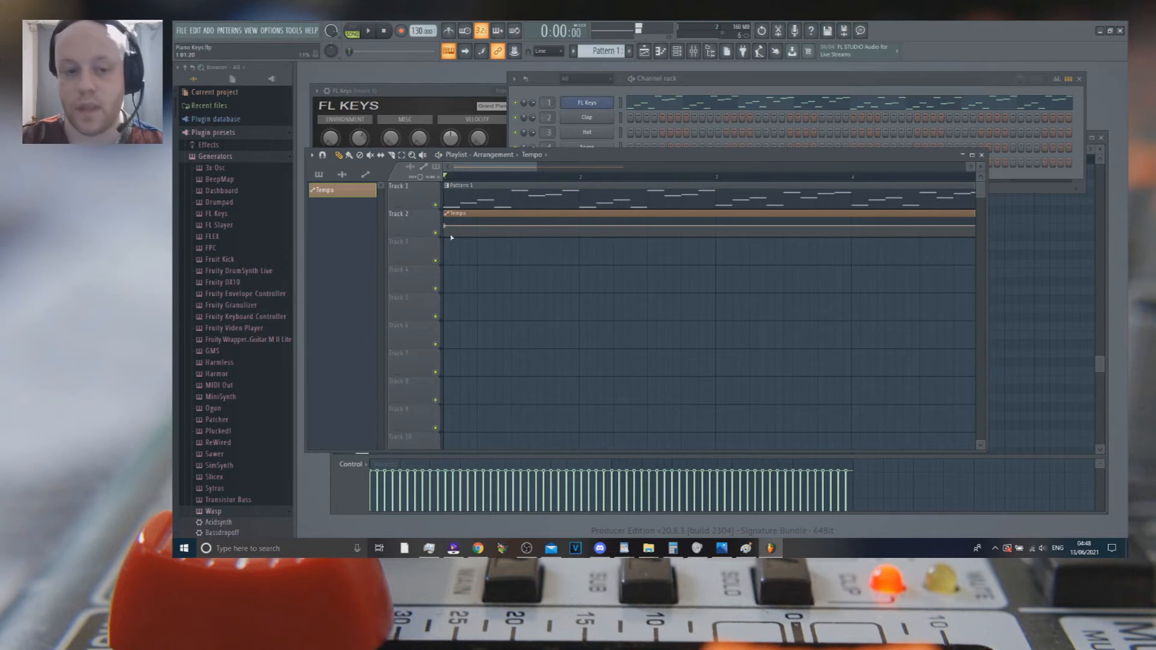
Add a tempo control point at bar 5 and lower the clip's starting point to make a gradual rise.
scroll(725, 236, down, 2)
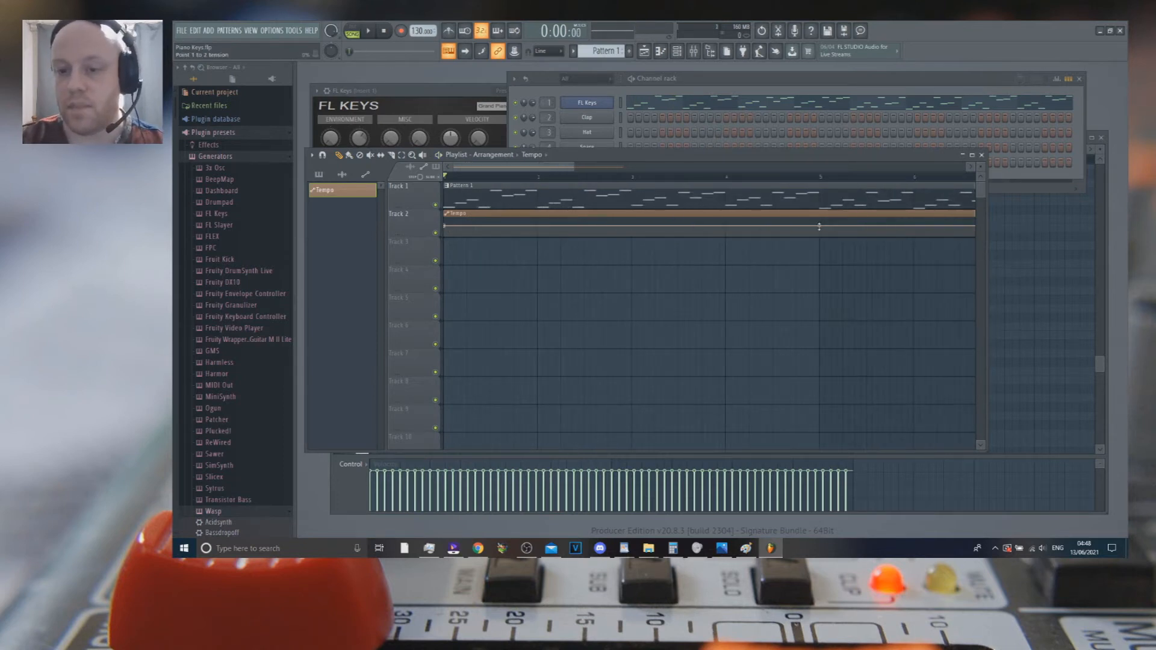
mouse_move(818, 226)
mouse_down()
mouse_move(808, 228)
mouse_move(819, 227)
mouse_up()
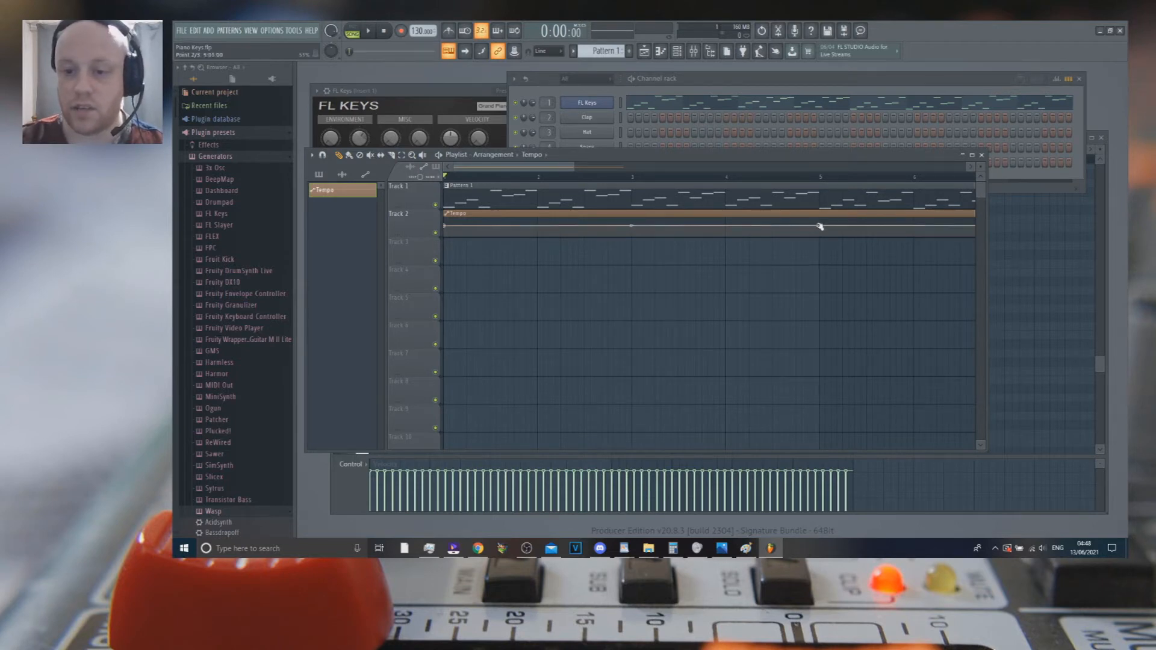
drag(446, 226, 445, 233)
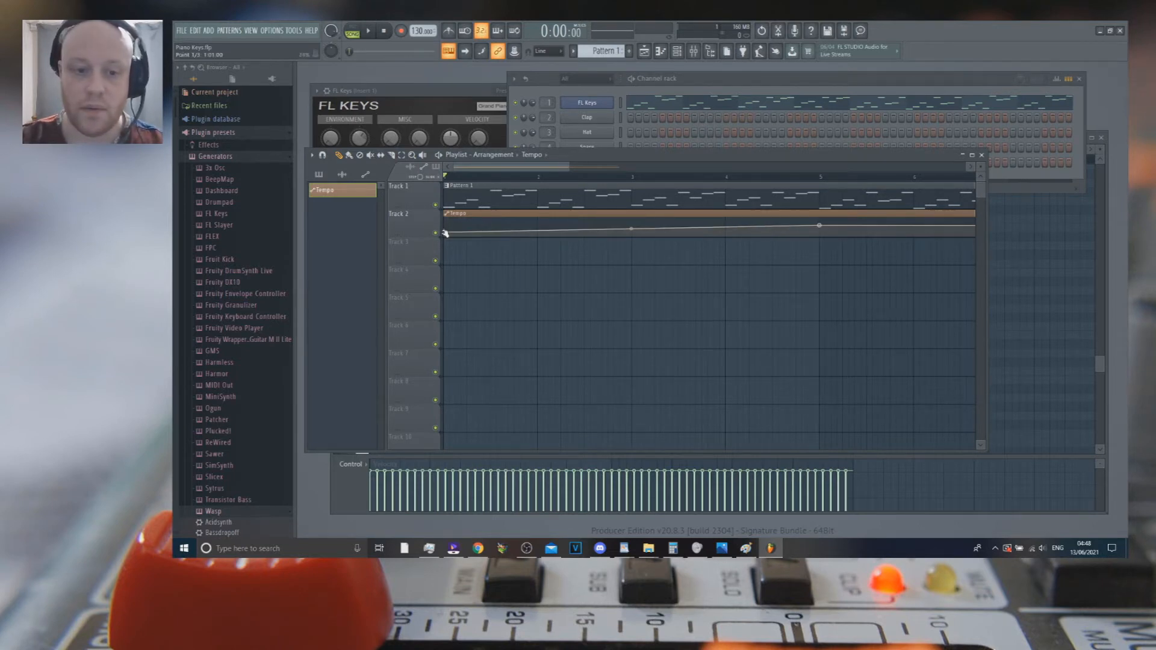
key(space)
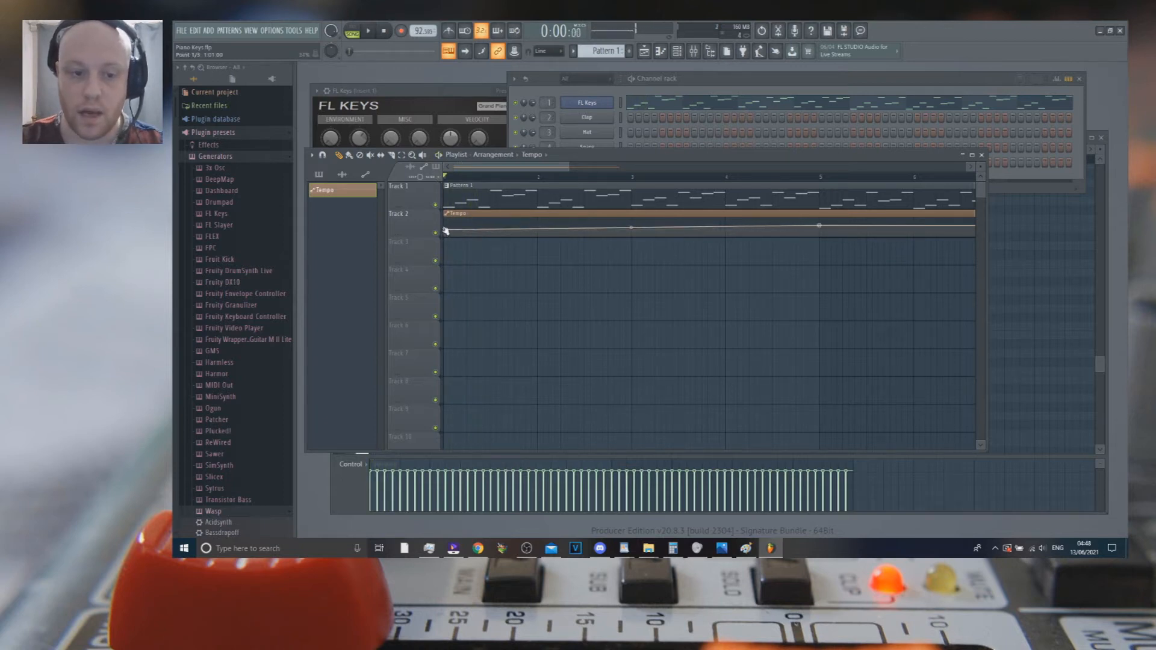
Make Track 2 much taller, raise the starting tempo point to slightly below the bar 5 point, and audition the first bar.
drag(426, 237, 453, 370)
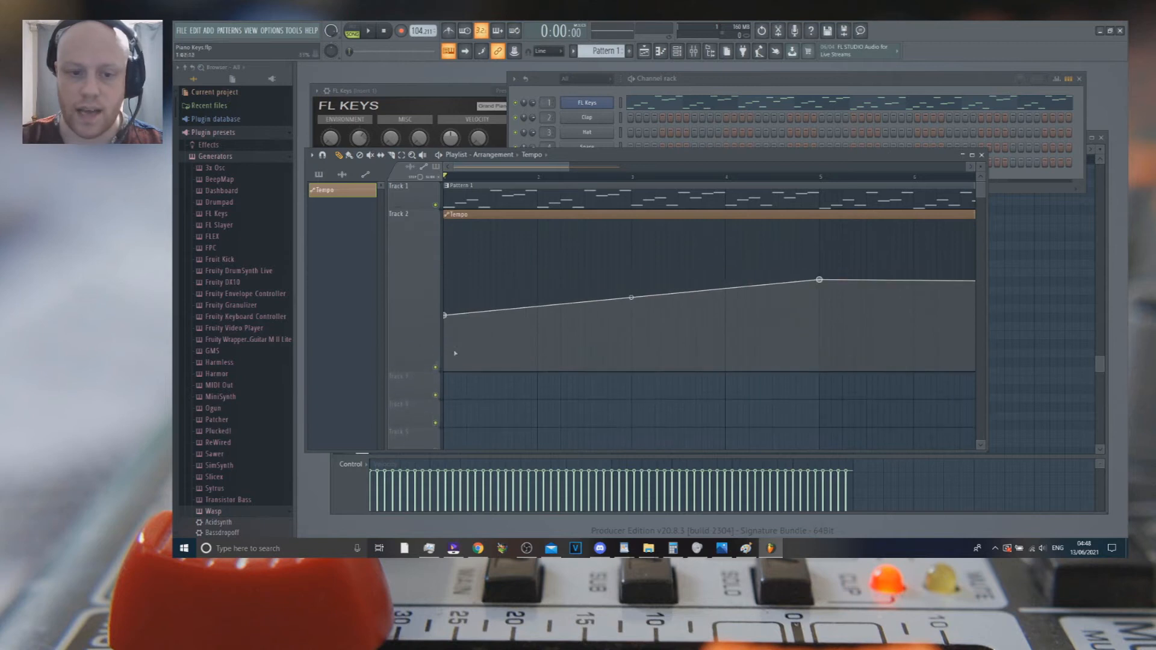
drag(446, 317, 445, 290)
key(space)
key(space)
key(space)
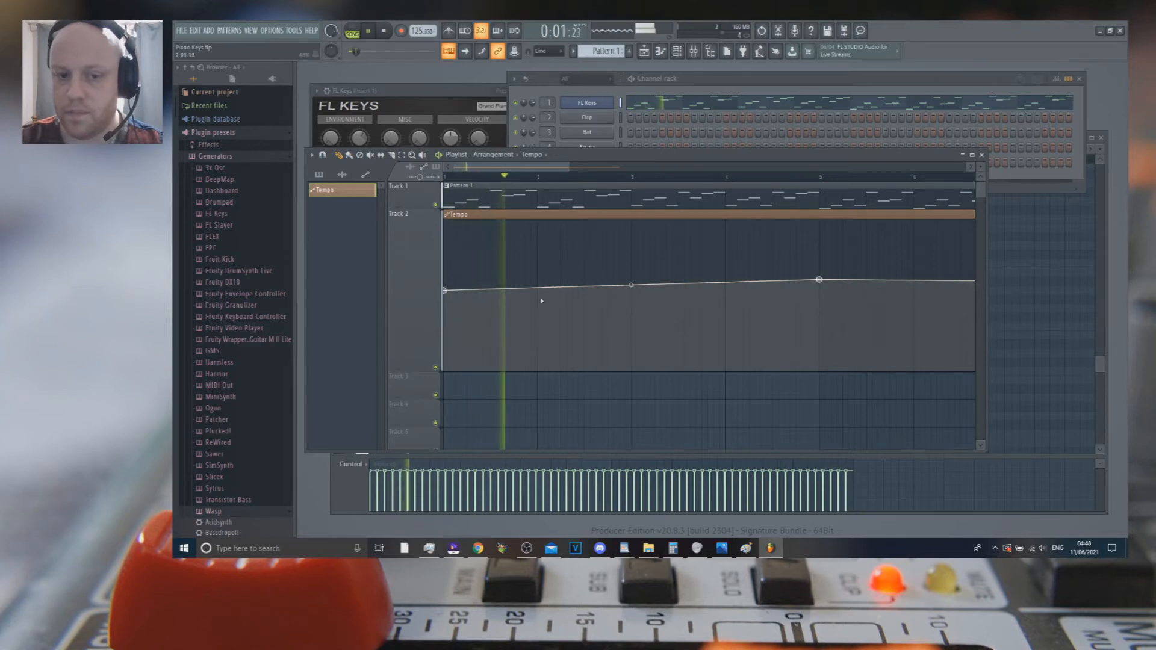
key(space)
Add a tempo point at bar 2 and a lower one just after it, and play back the dip.
right_click(540, 290)
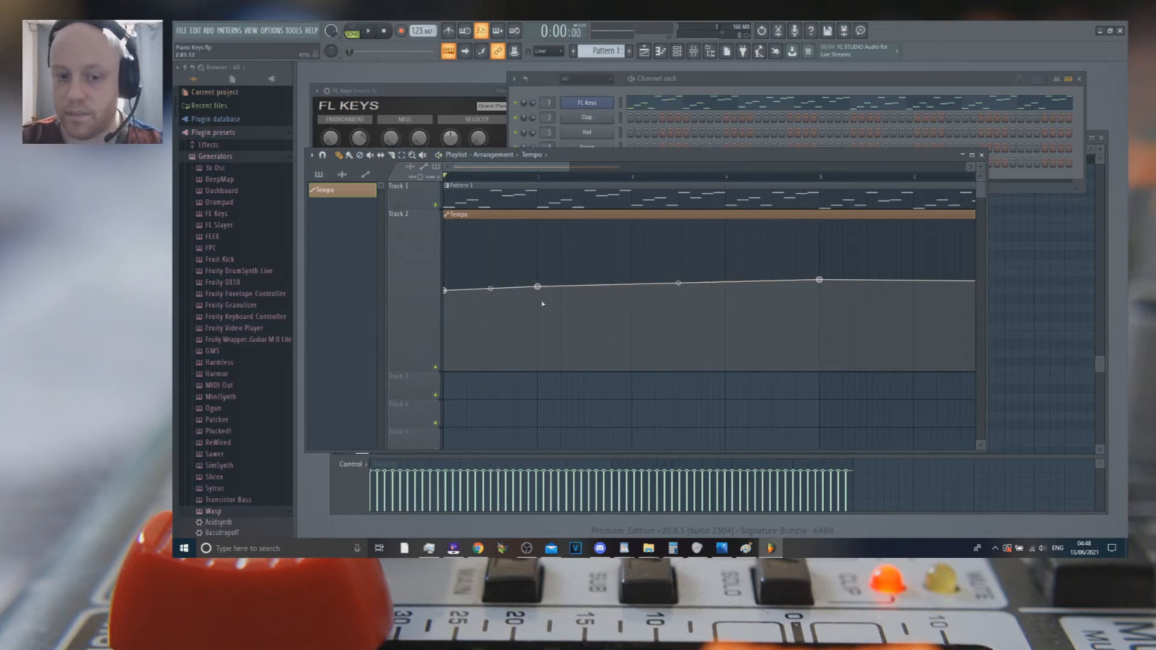
right_click(543, 300)
key(space)
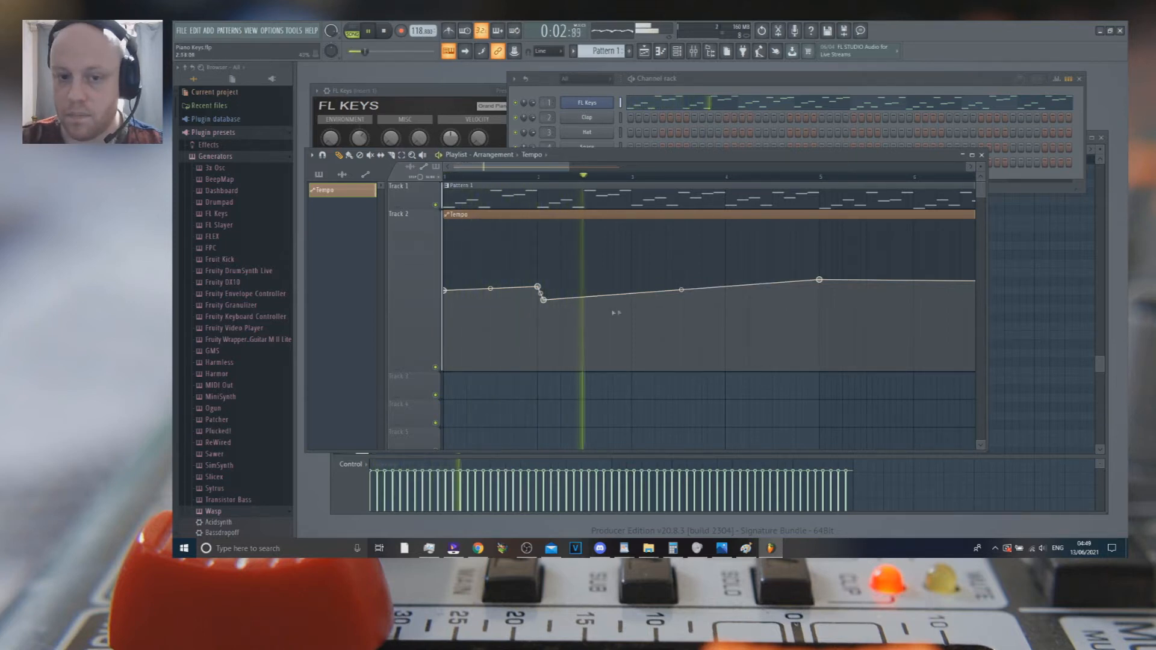
key(space)
Add tempo points at bar 3 and, slightly lower, at bar 4, and bend the rise into bar 5 downward while listening.
right_click(631, 289)
right_click(725, 296)
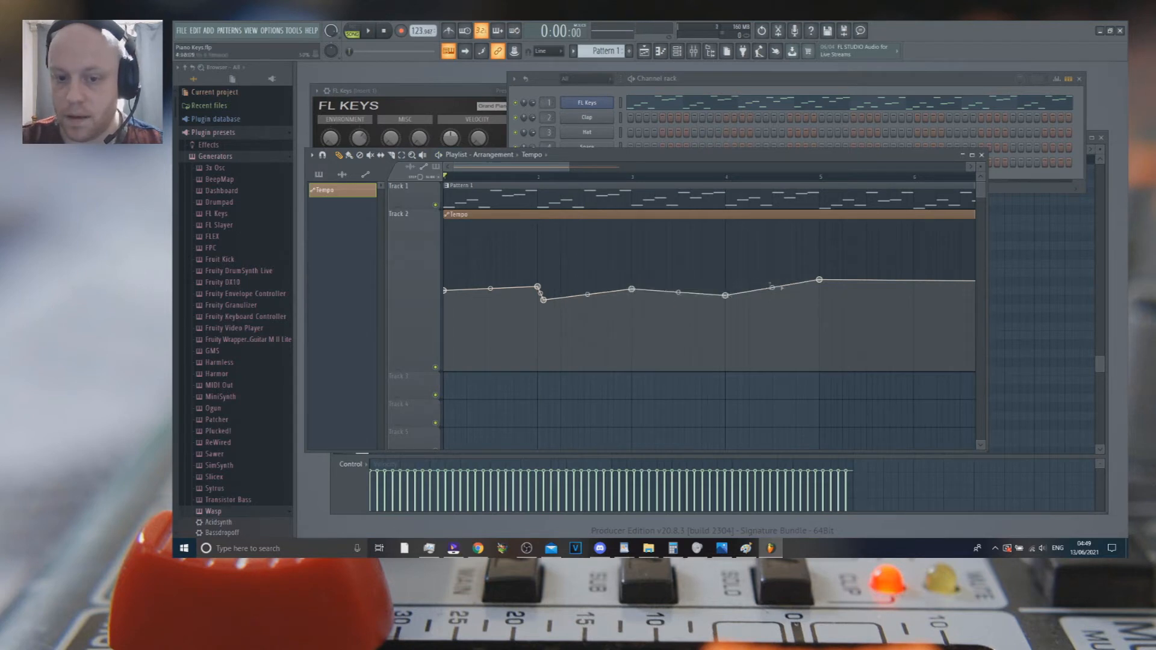
key(space)
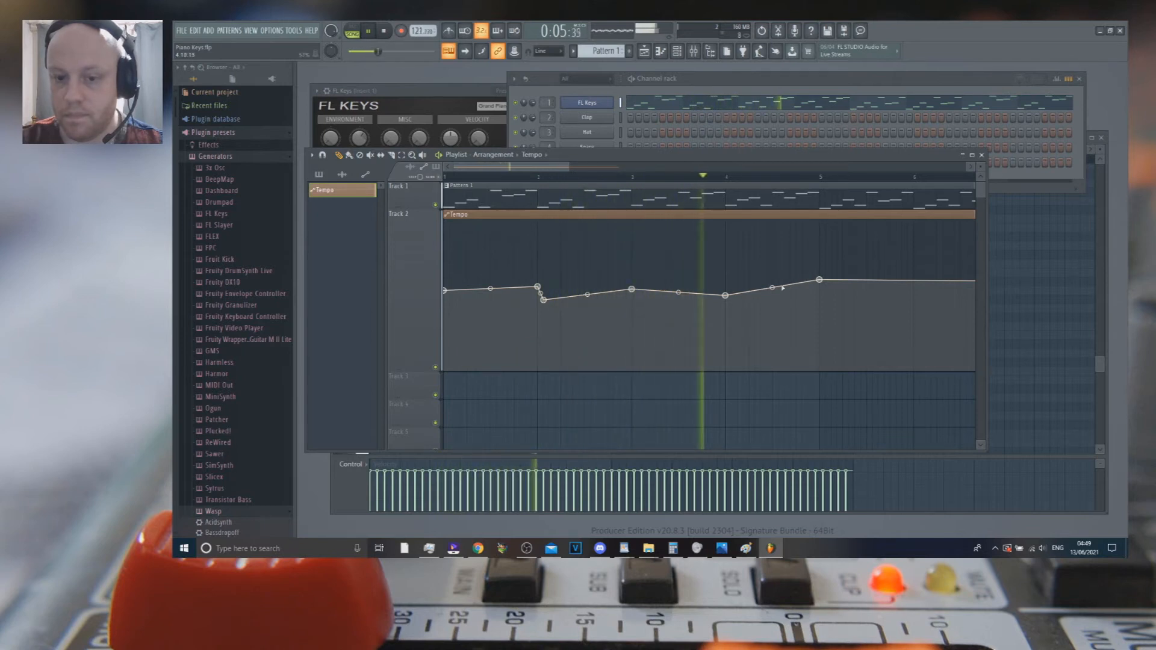
drag(772, 288, 772, 292)
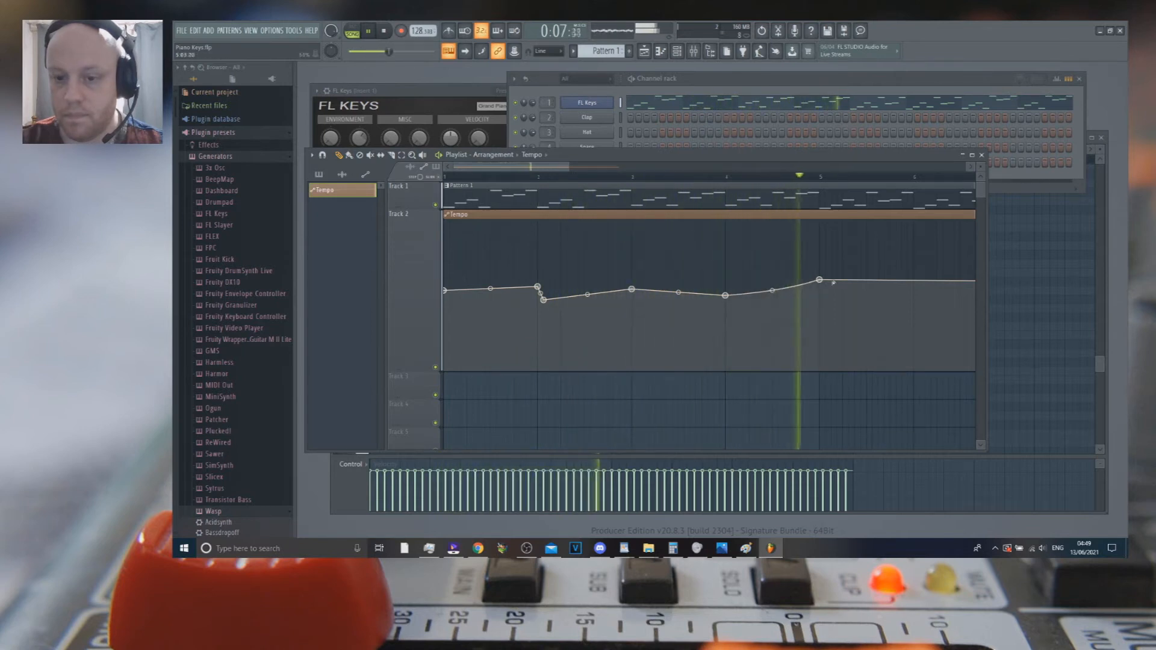
key(space)
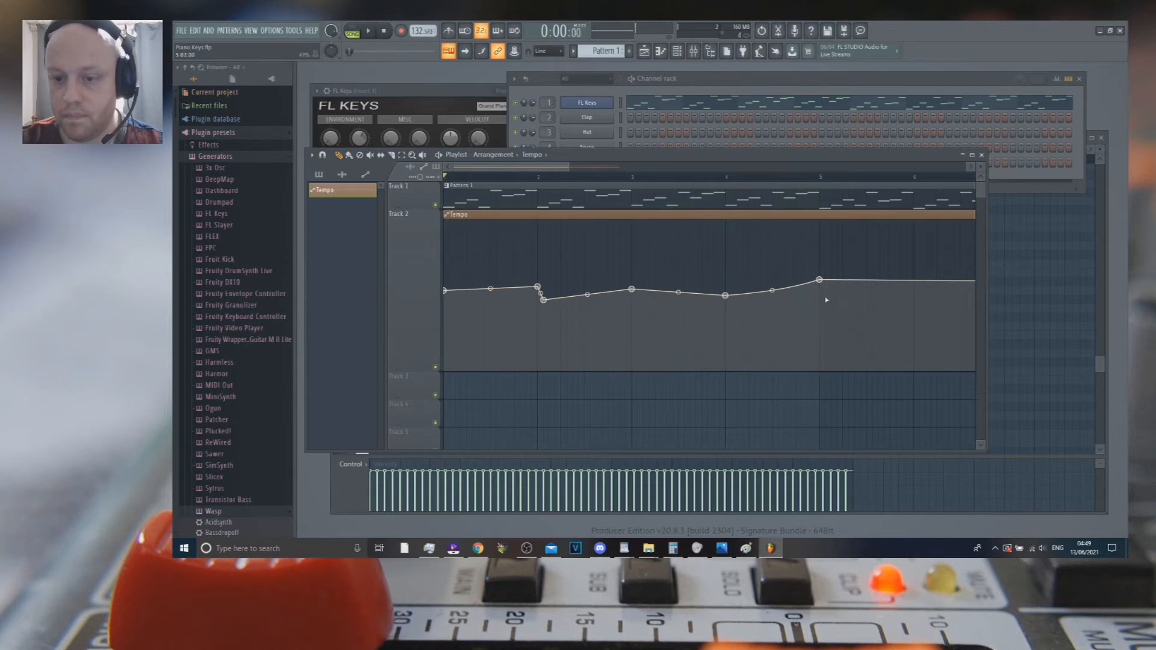
Add a lower tempo point just after bar 5 and another at bar 6, and play from bar 5.
right_click(830, 292)
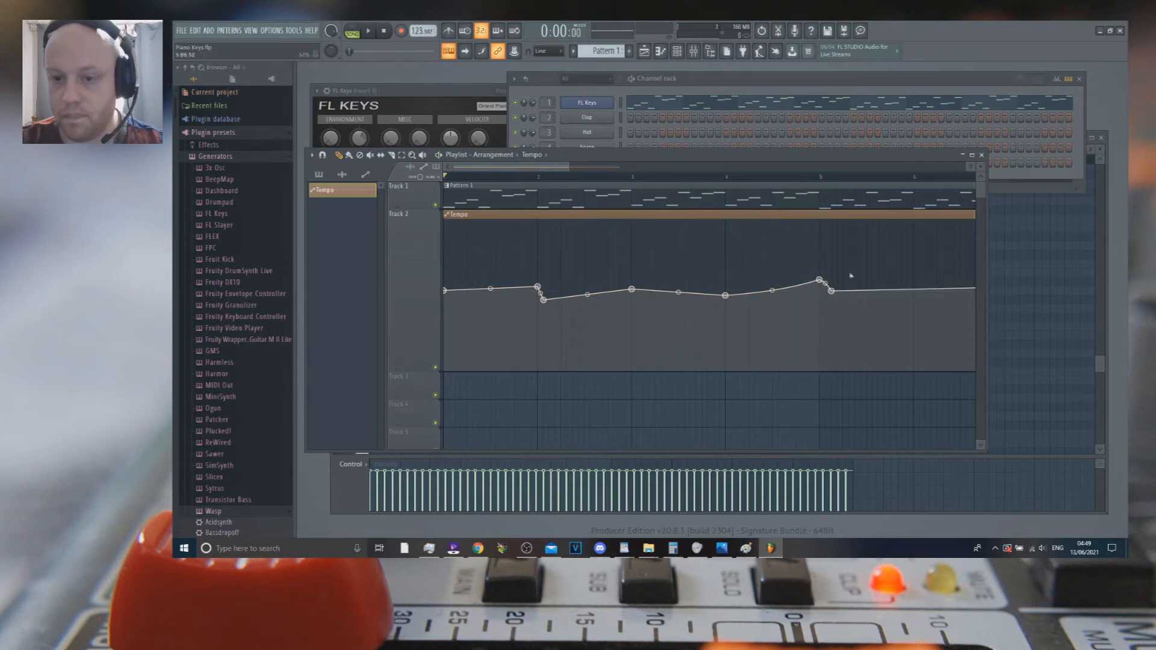
key(space)
click(822, 176)
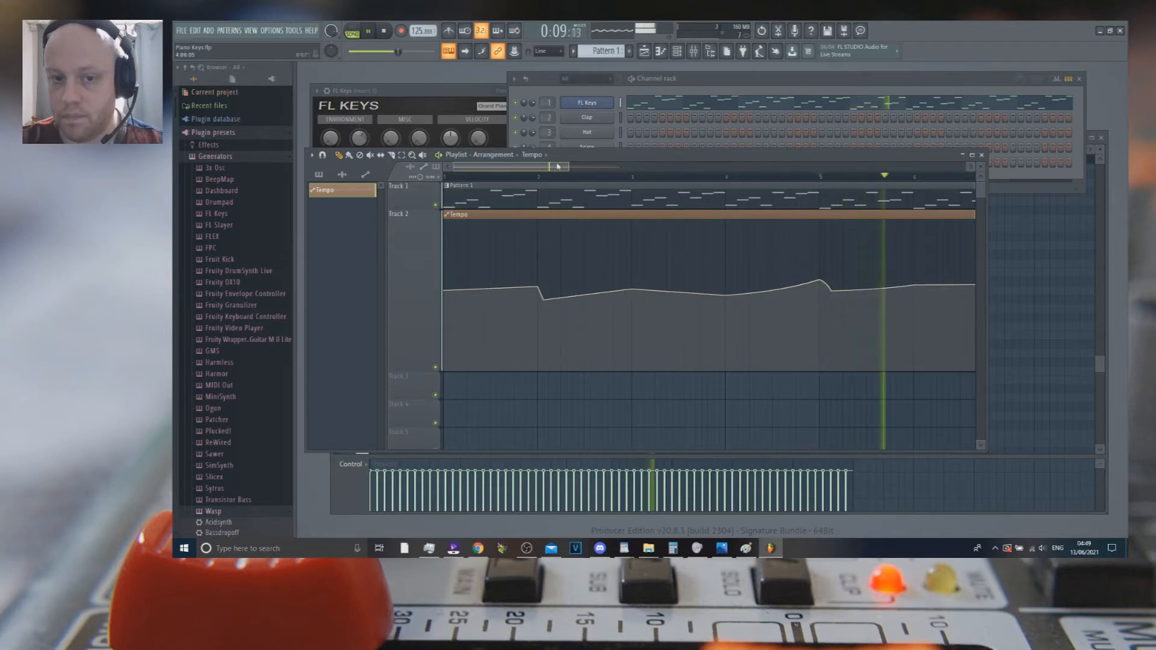
Add a lower tempo point just after bar 6 and audition the tempo drop.
drag(562, 163, 638, 164)
key(space)
right_click(575, 296)
key(space)
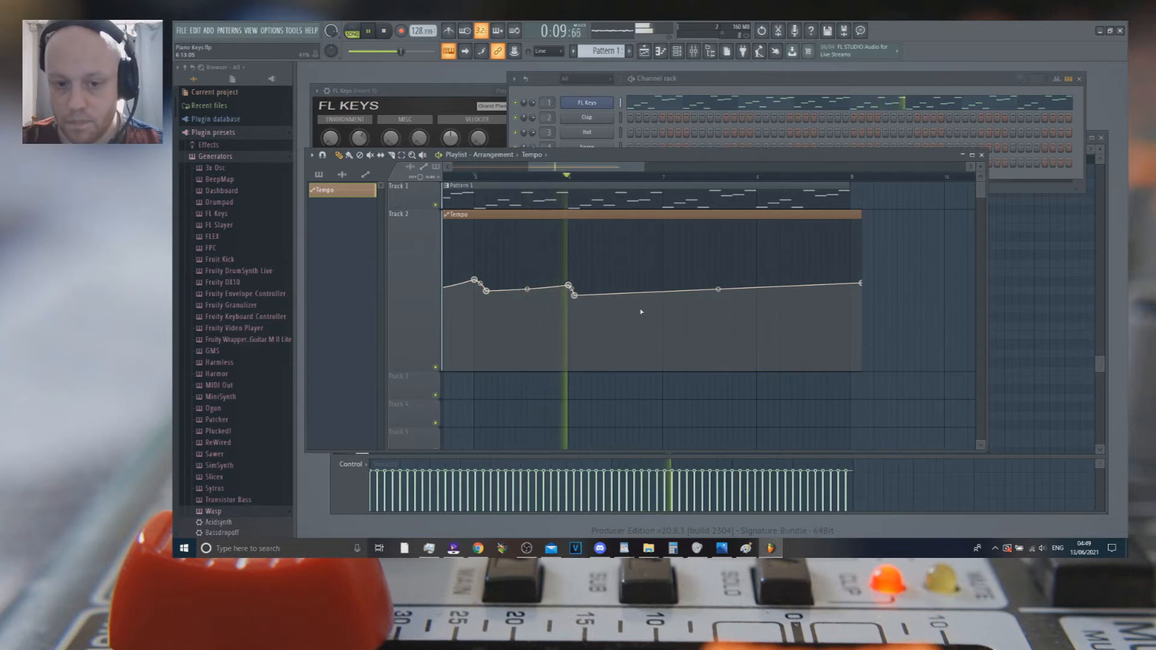
Add a tempo point at bar 7 and a lower one just after it.
right_click(663, 294)
key(space)
mouse_move(549, 170)
mouse_down()
mouse_move(506, 170)
mouse_move(576, 170)
mouse_move(553, 170)
mouse_up()
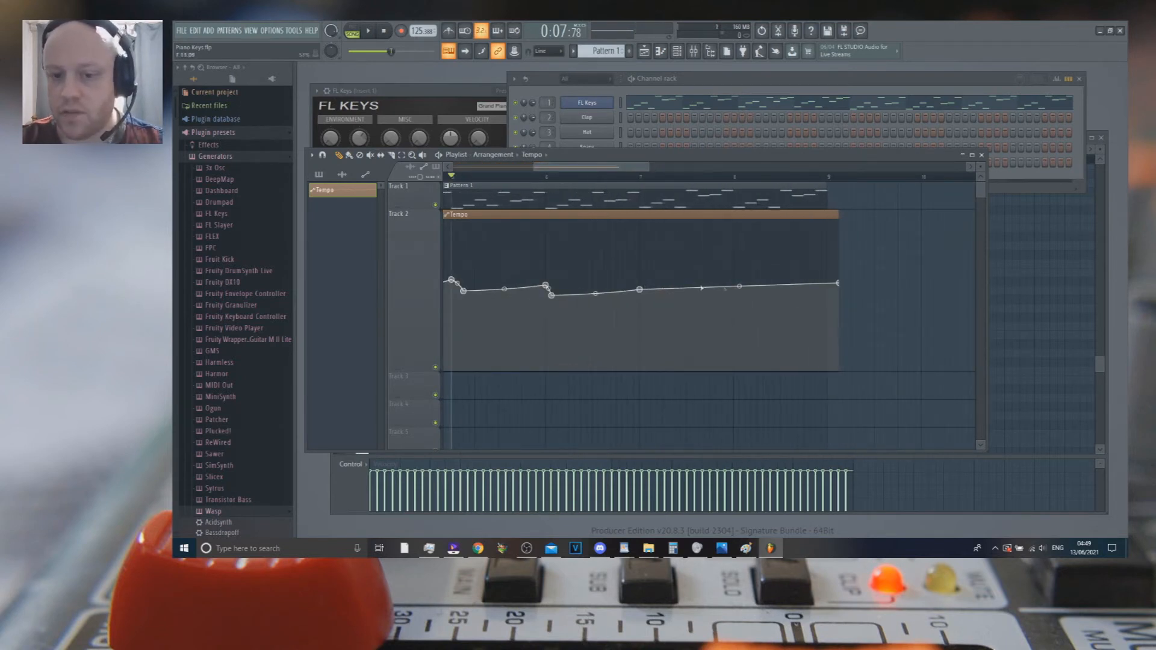
right_click(646, 304)
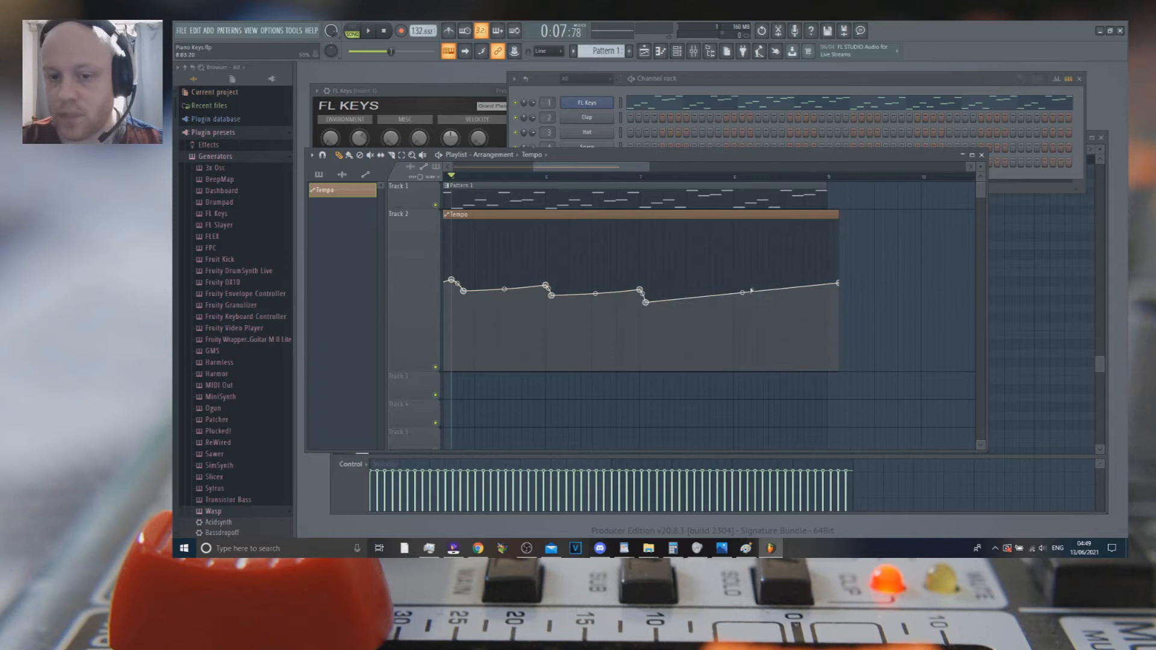
Add a tempo point at bar 8 and a slightly lower one at bar 9.
right_click(735, 285)
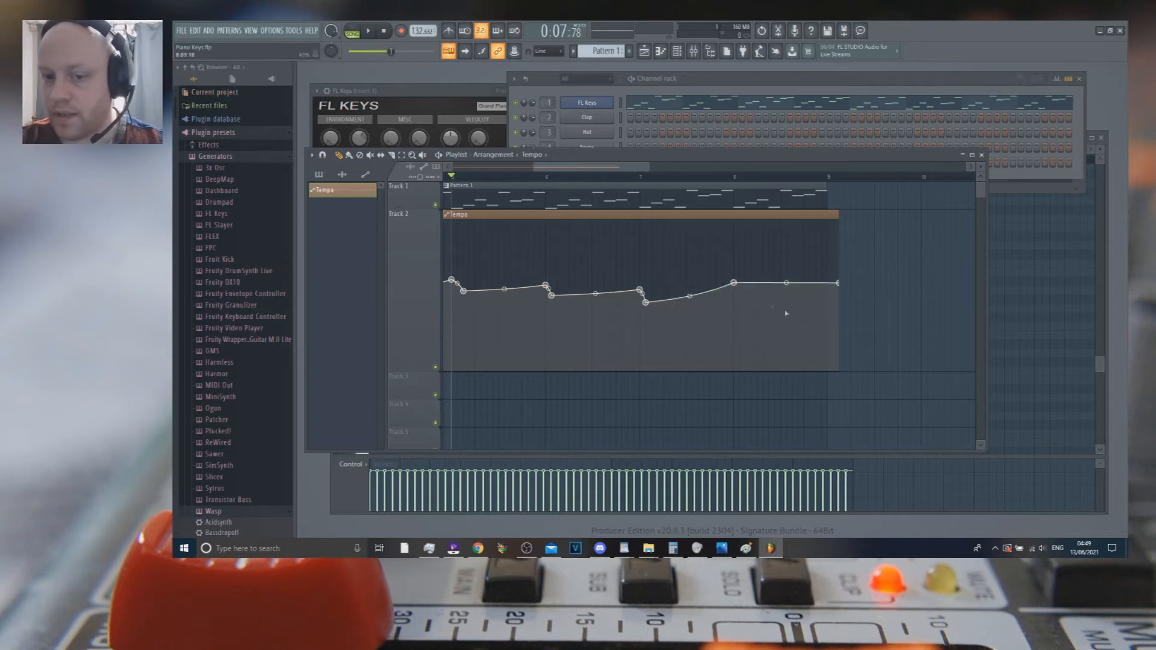
right_click(829, 292)
Audition the opening bars and raise the low tempo point just after bar 2 to soften the drop.
scroll(625, 177, left, 4)
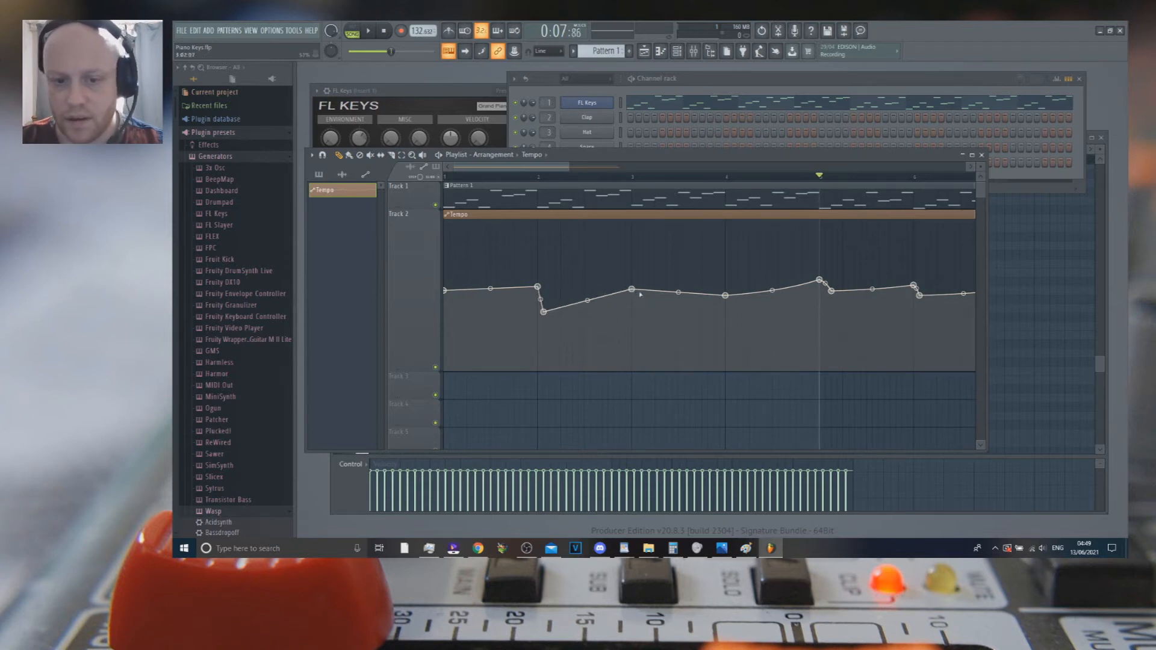
key(space)
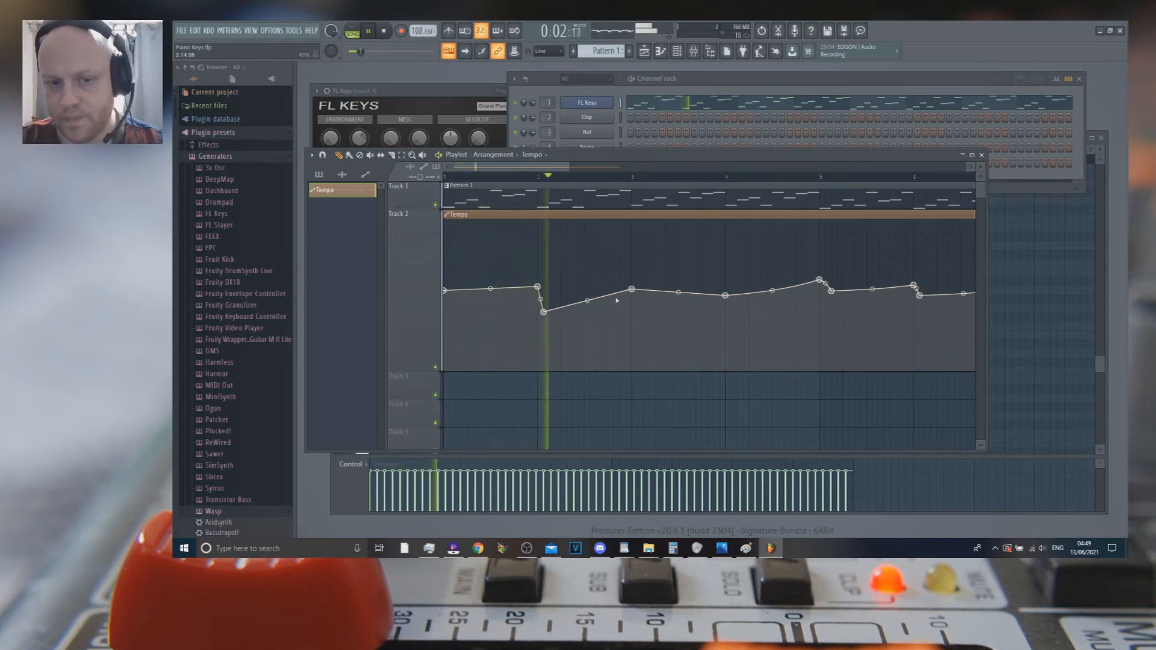
key(space)
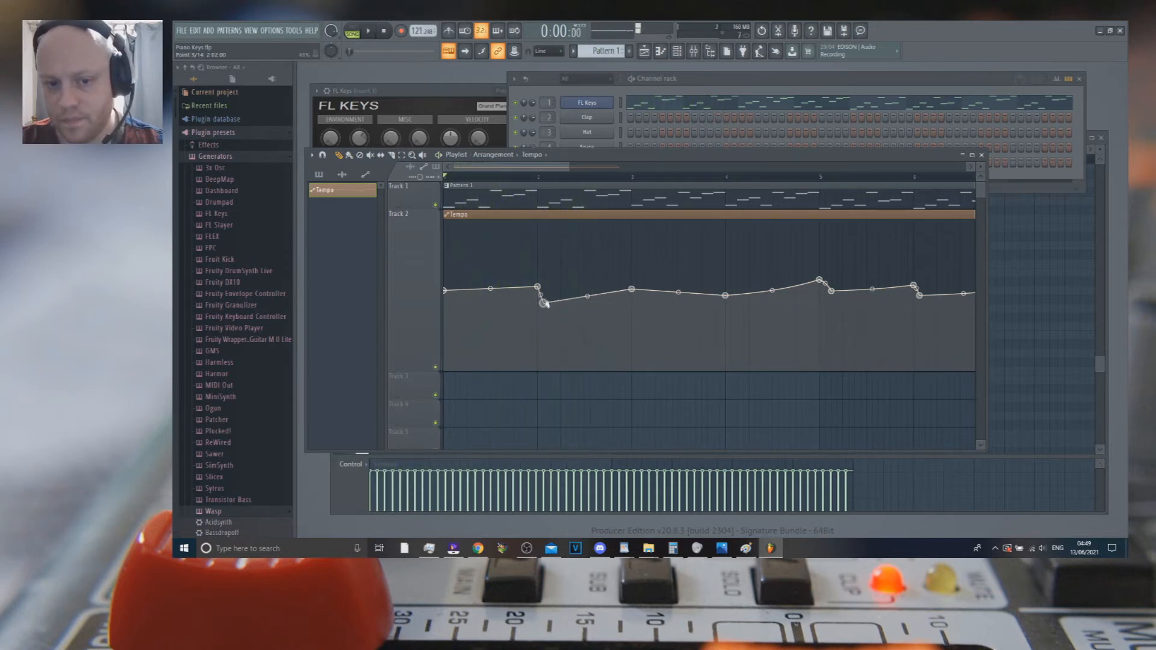
key(space)
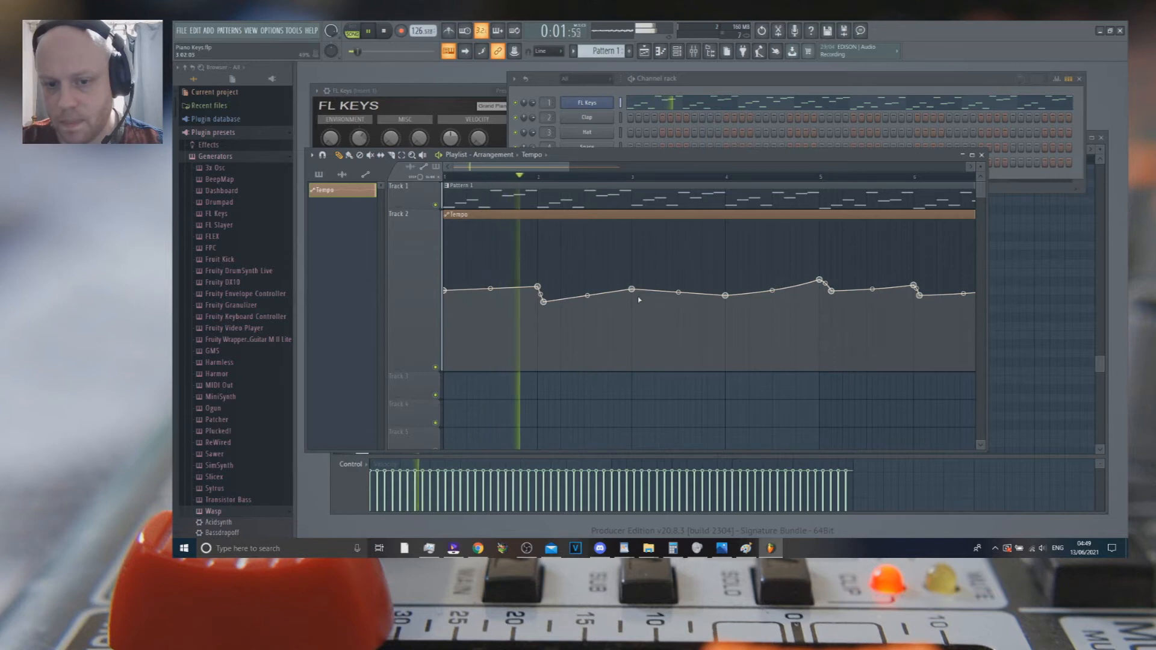
Add a lower tempo point just after bar 3, raise the bar 4 point before a dip, and replay from the start.
right_click(638, 300)
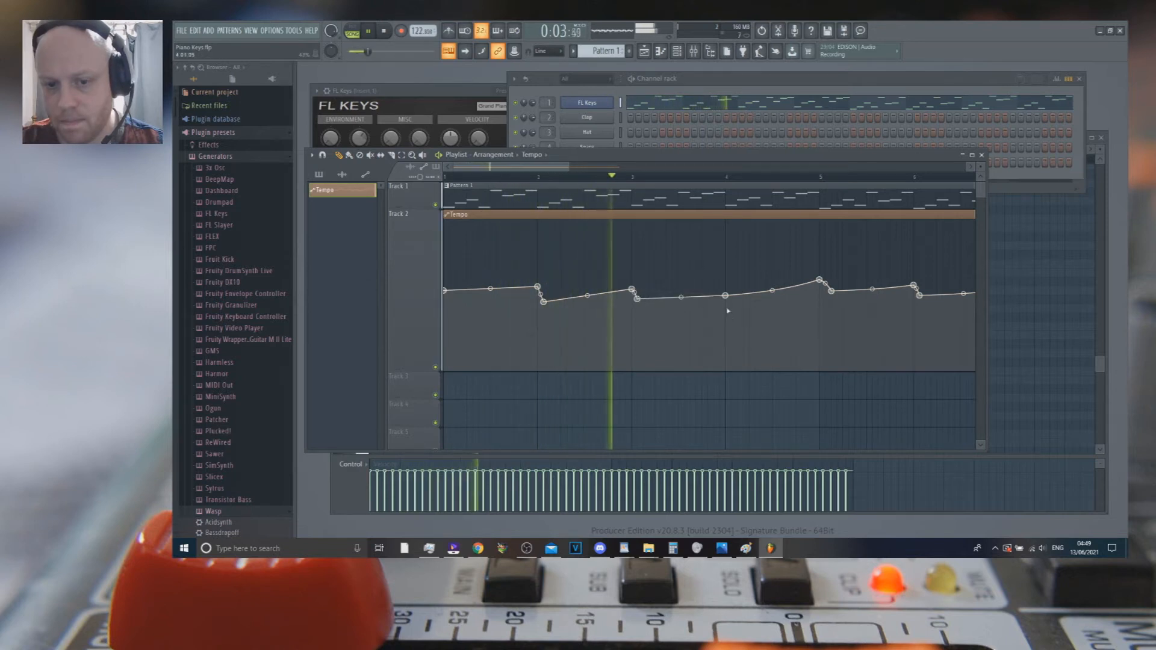
right_click(725, 285)
mouse_move(725, 295)
mouse_down()
mouse_move(739, 306)
mouse_move(725, 284)
mouse_up()
key(space)
key(space)
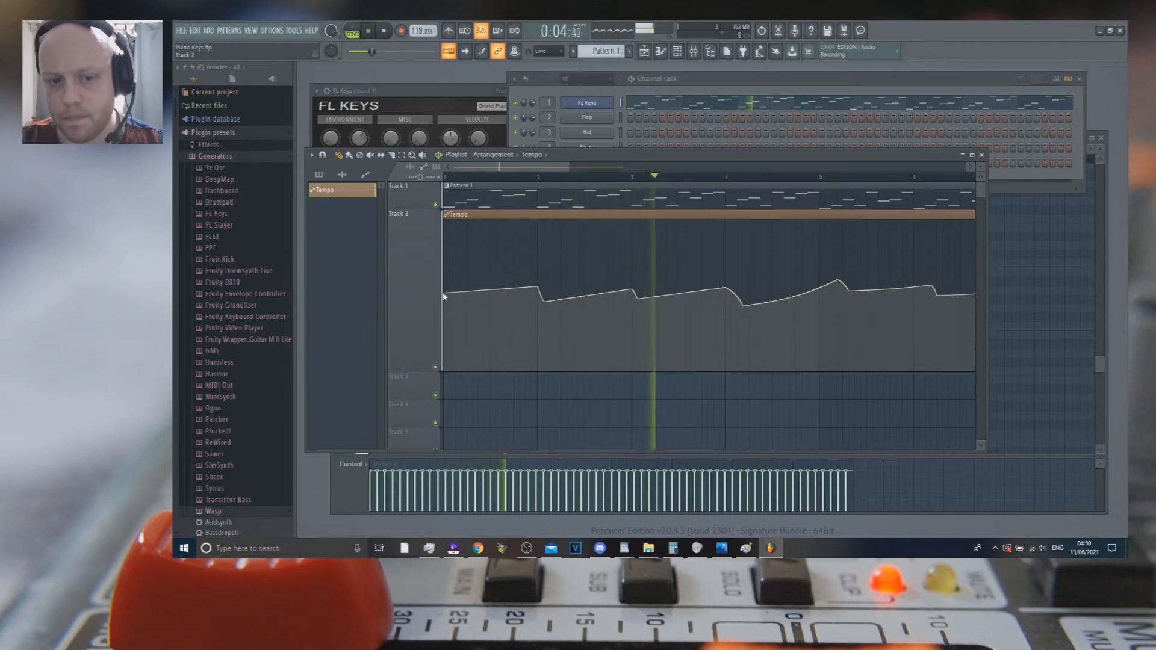
Trim the end of the tempo automation clip to match the pattern clip, and play the arrangement from the start.
drag(565, 168, 635, 176)
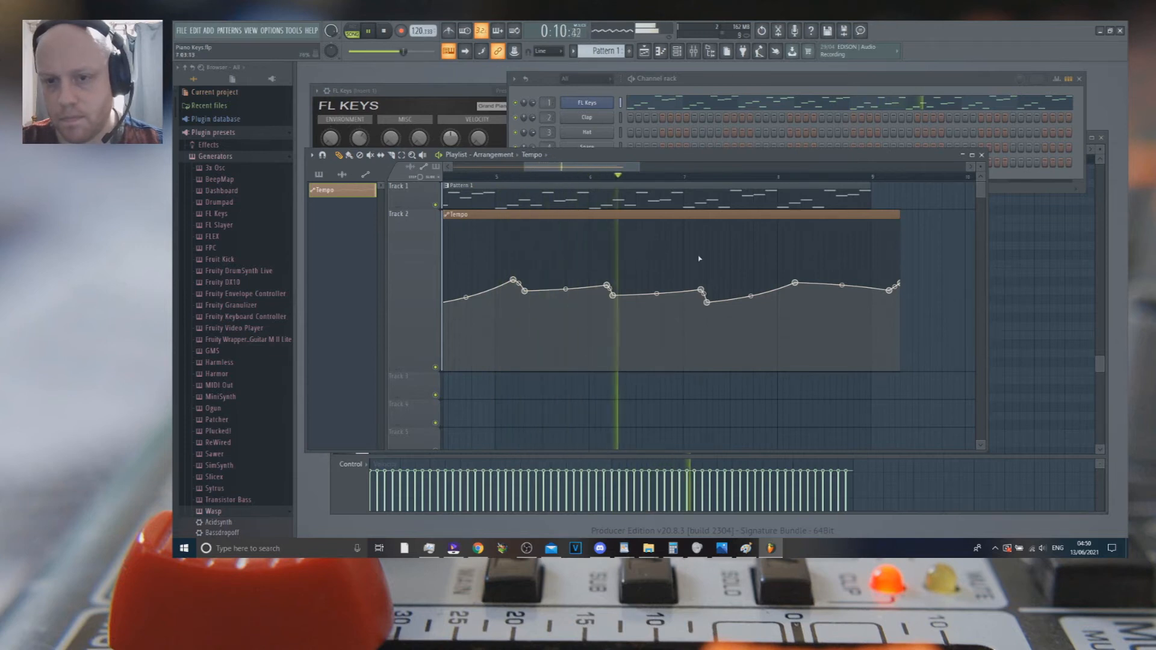
drag(901, 222, 870, 218)
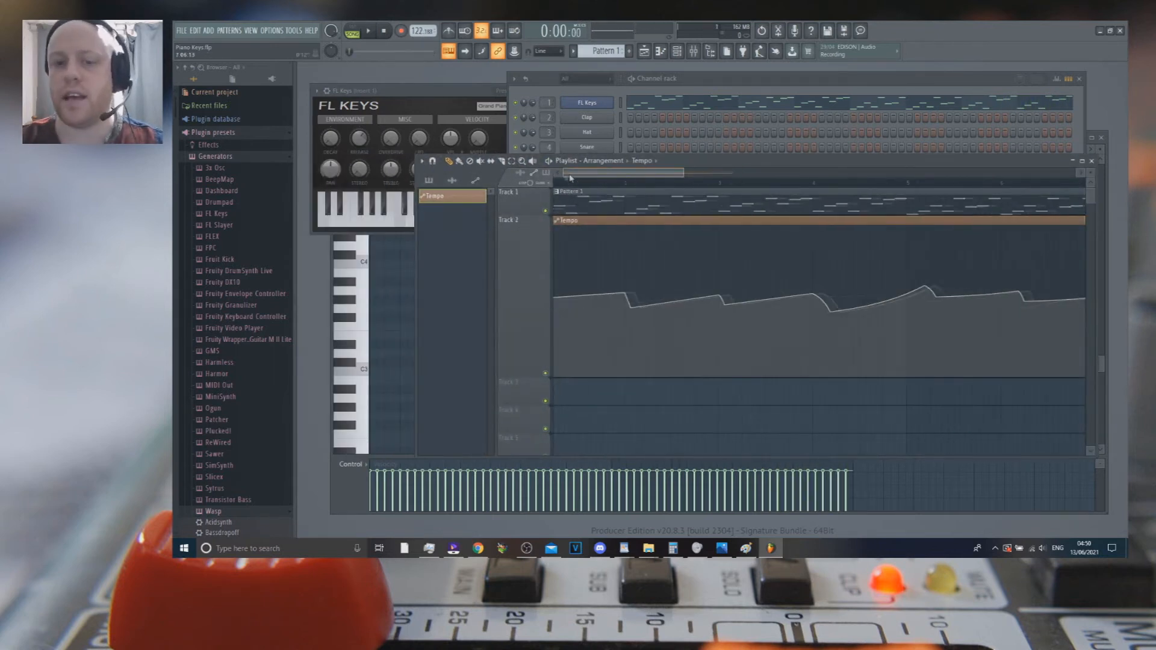
key(space)
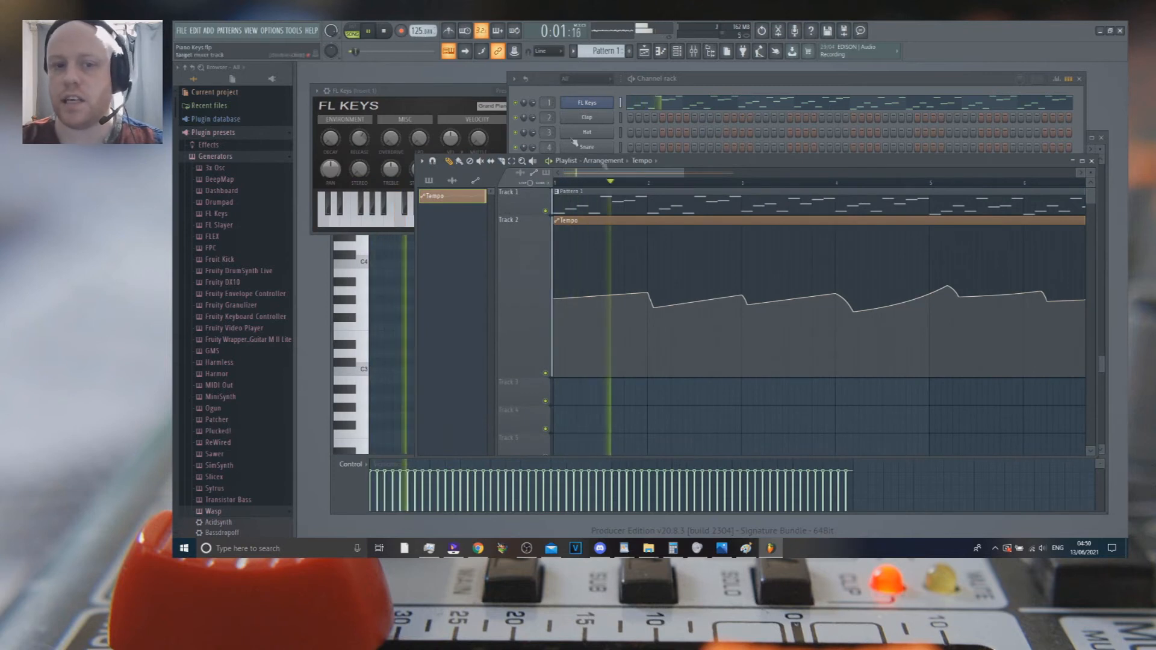
key(space)
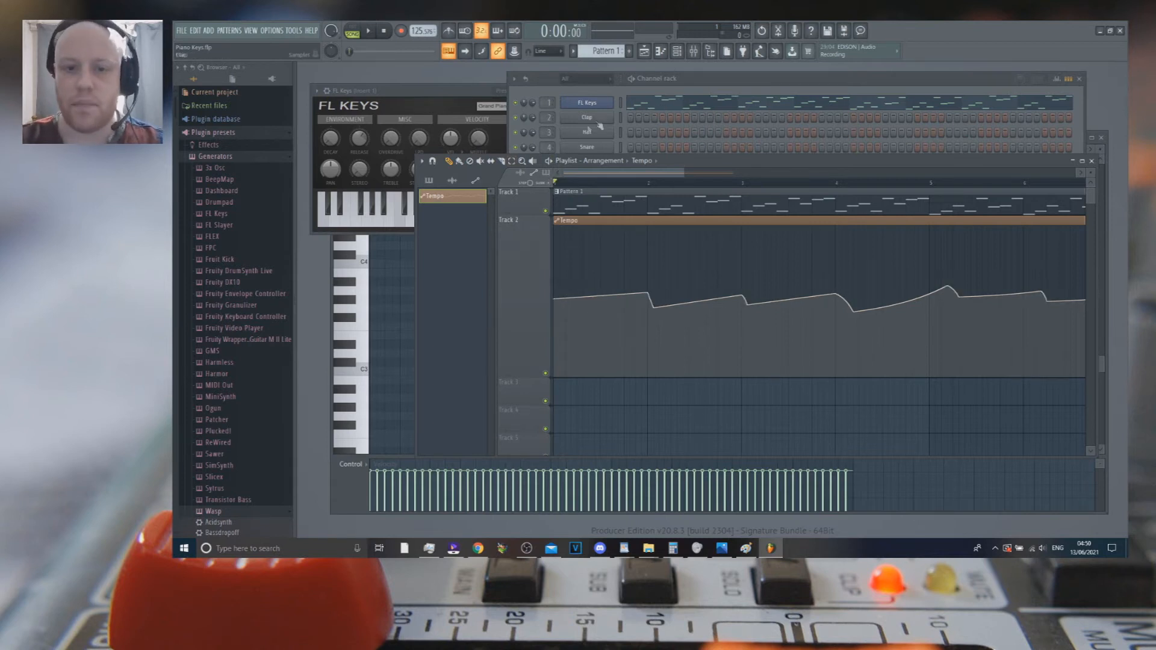
Open the FL Keys piano roll and enlarge its velocity lane.
click(655, 107)
click(658, 109)
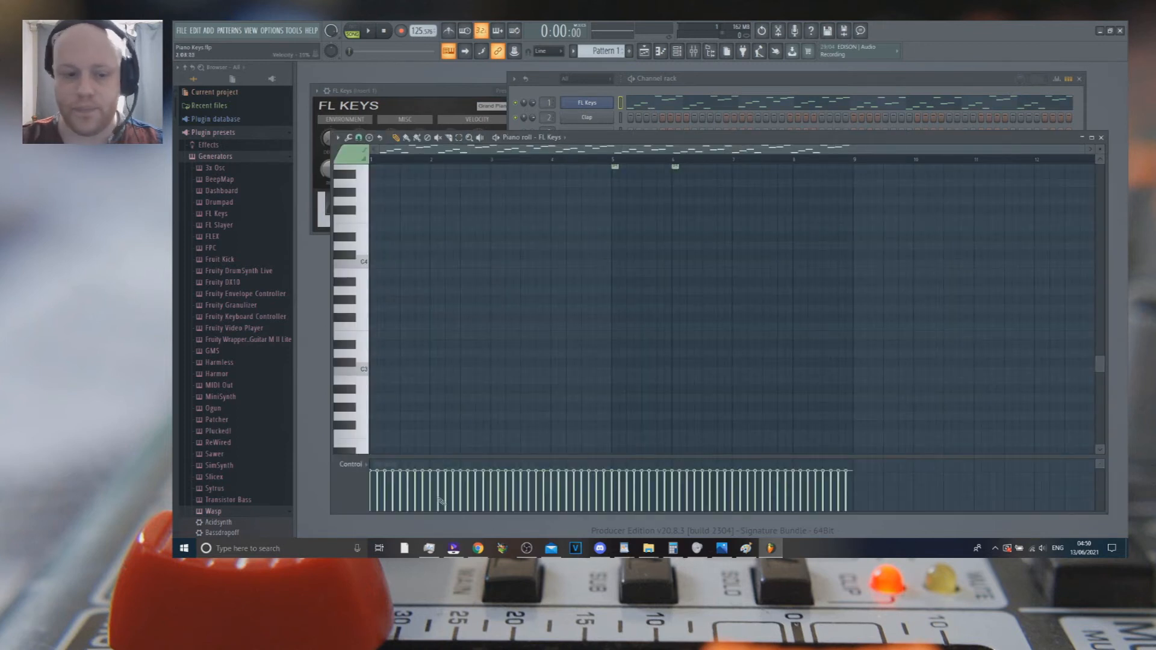
drag(428, 457, 467, 225)
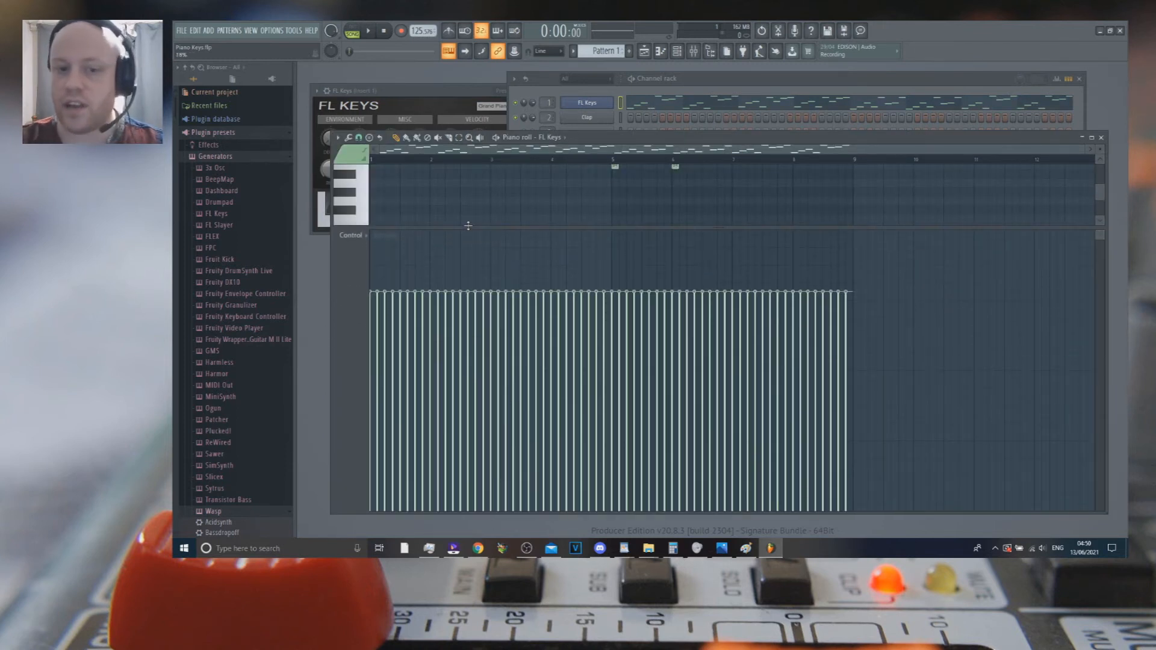
drag(584, 144, 675, 166)
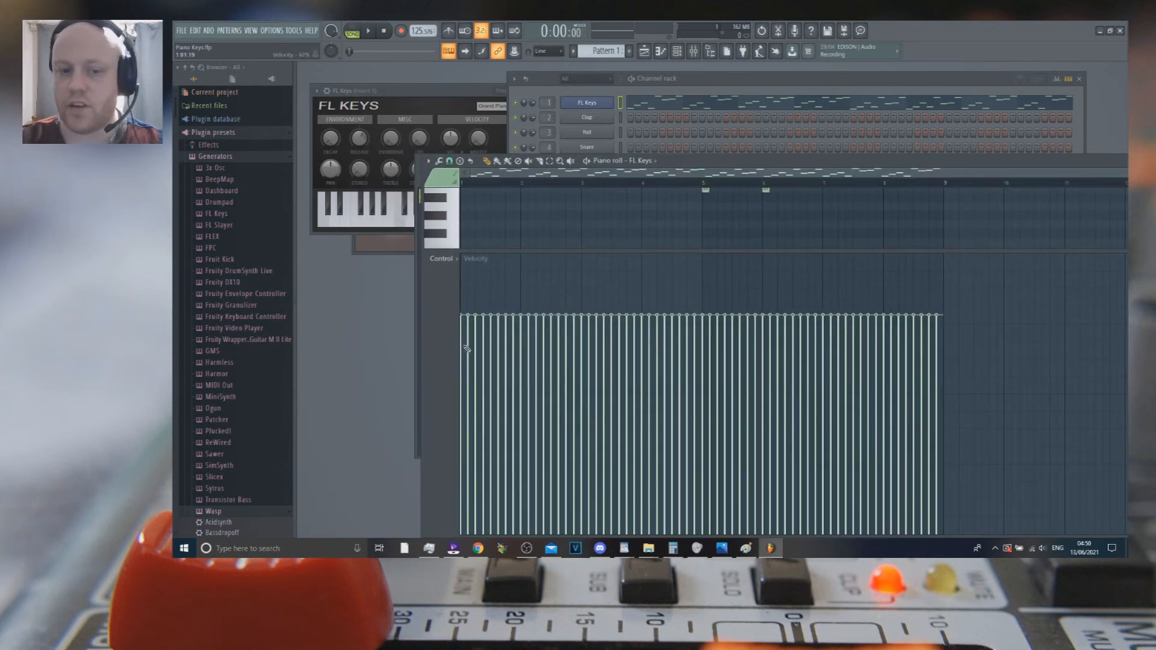
Set all note velocities evenly to about 41% and listen to the softer part.
drag(466, 421, 936, 424)
key(space)
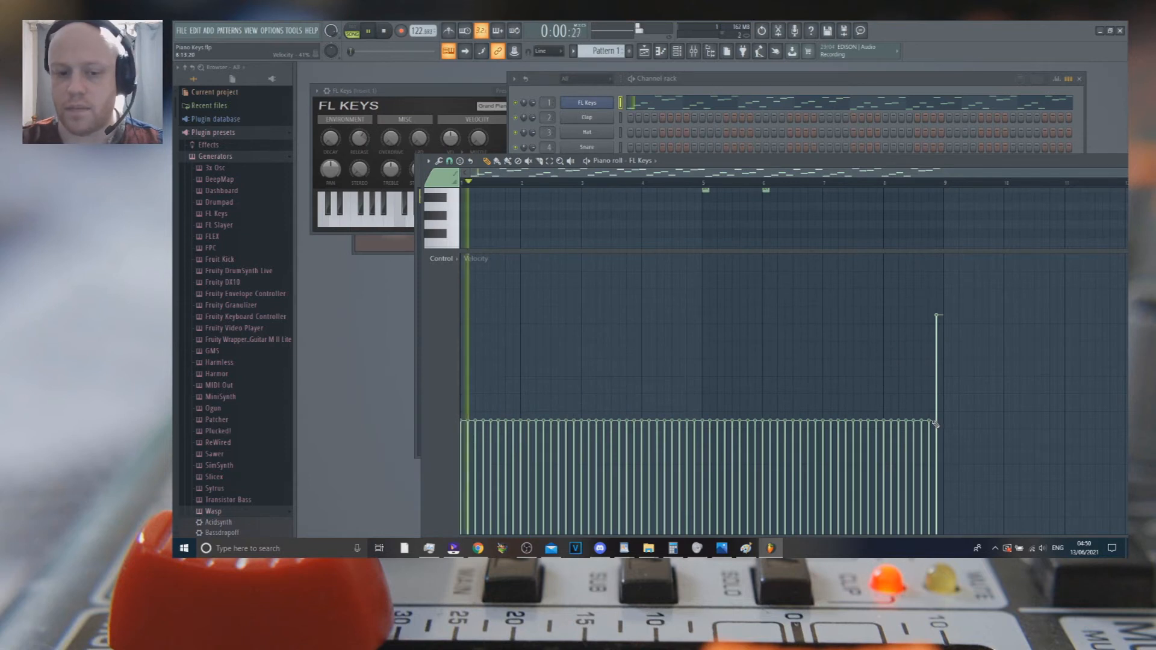
click(937, 423)
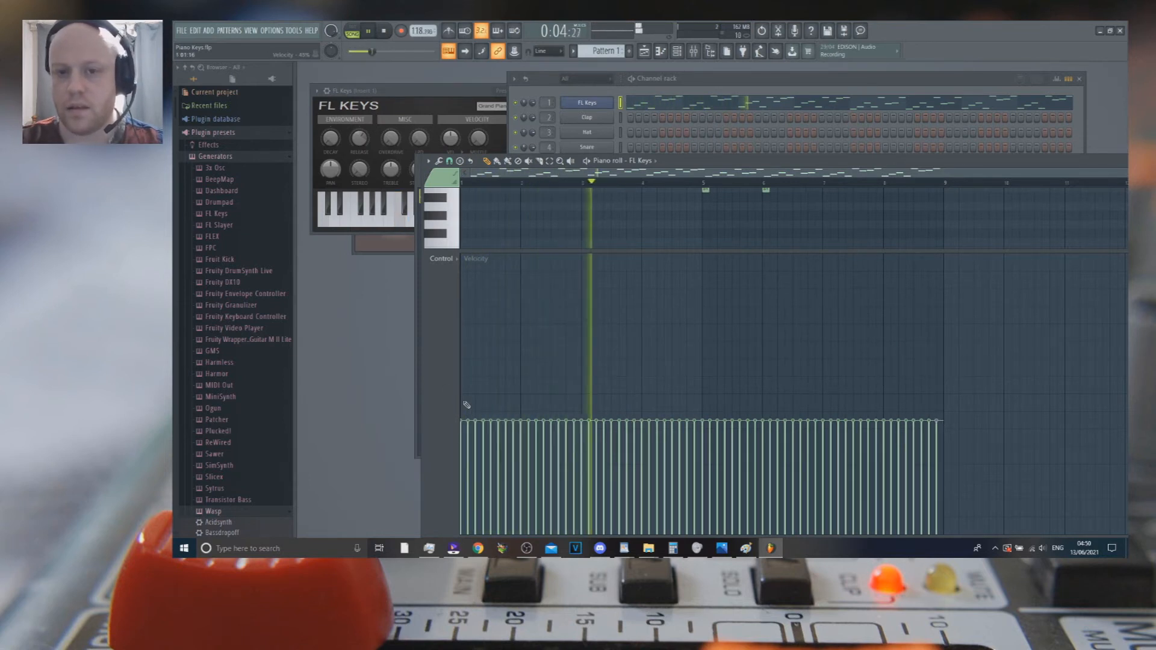
key(space)
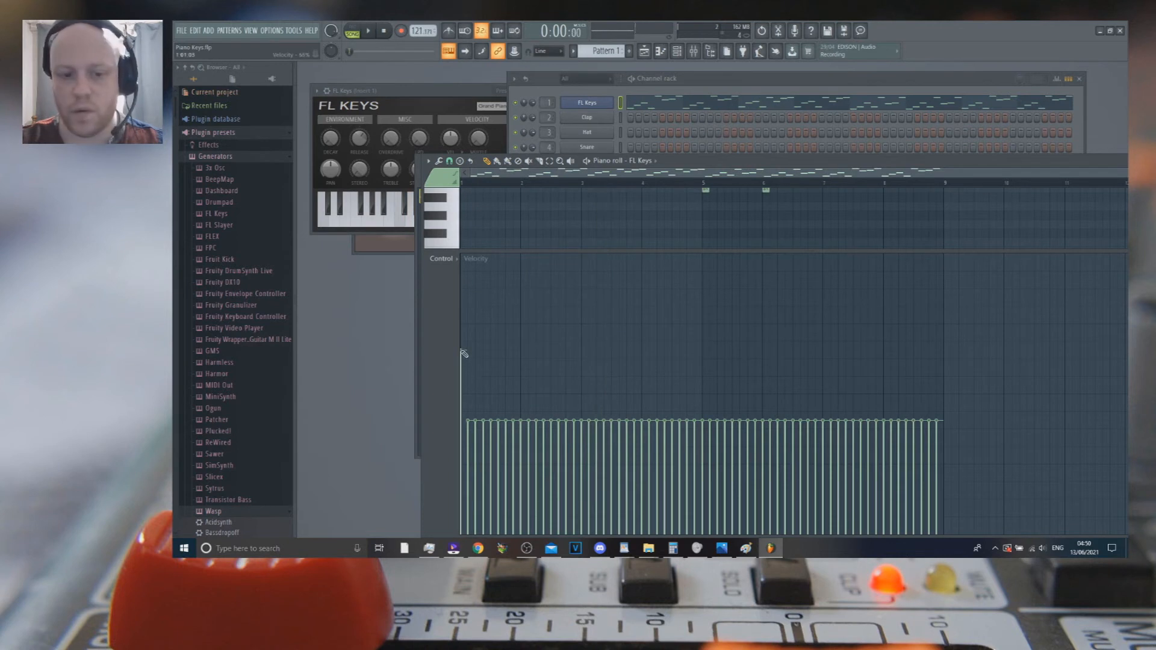
Draw gently rising and falling velocities with a few accents across all notes, and audition the part.
mouse_move(493, 340)
mouse_down()
mouse_move(648, 327)
mouse_move(923, 338)
mouse_up()
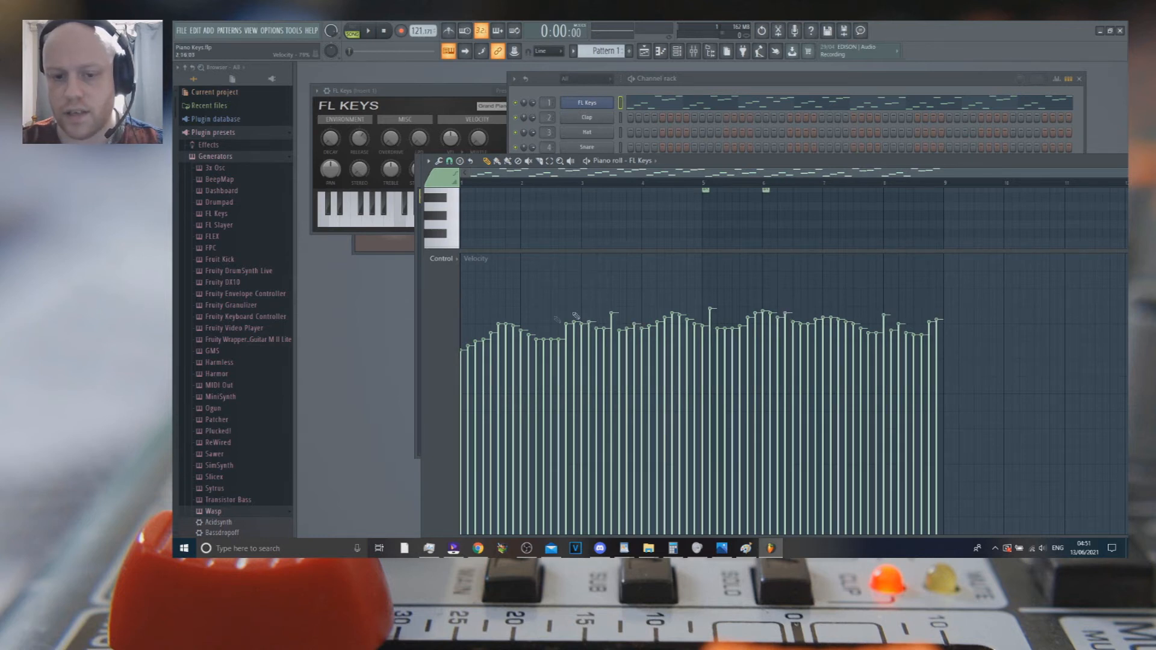
key(space)
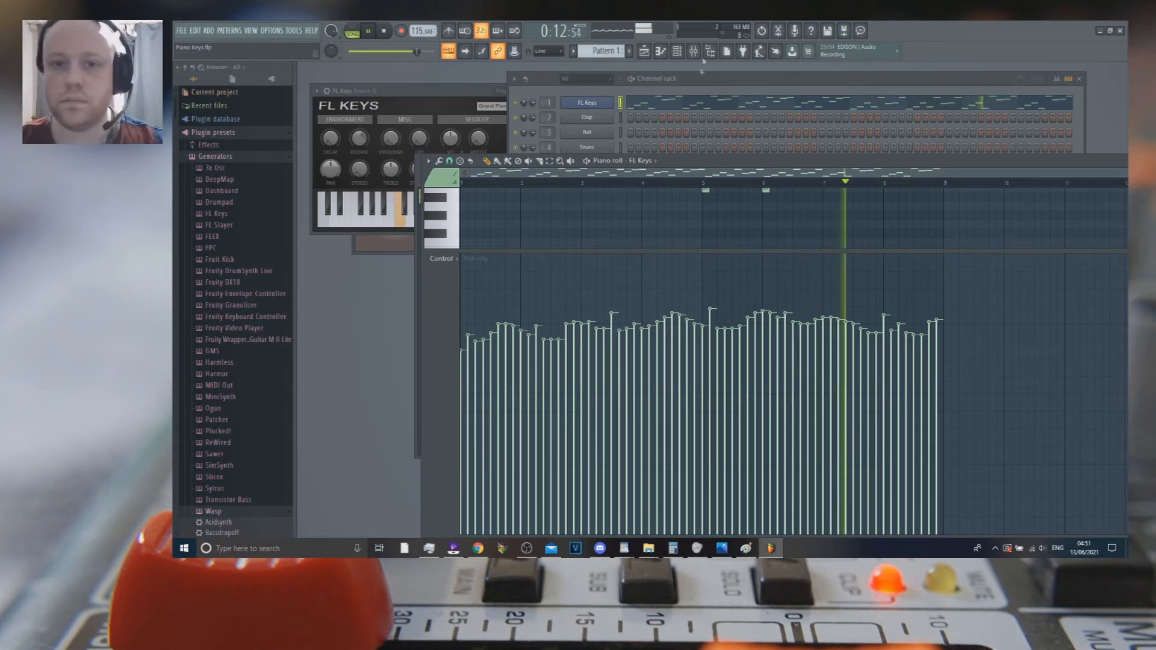
key(F9)
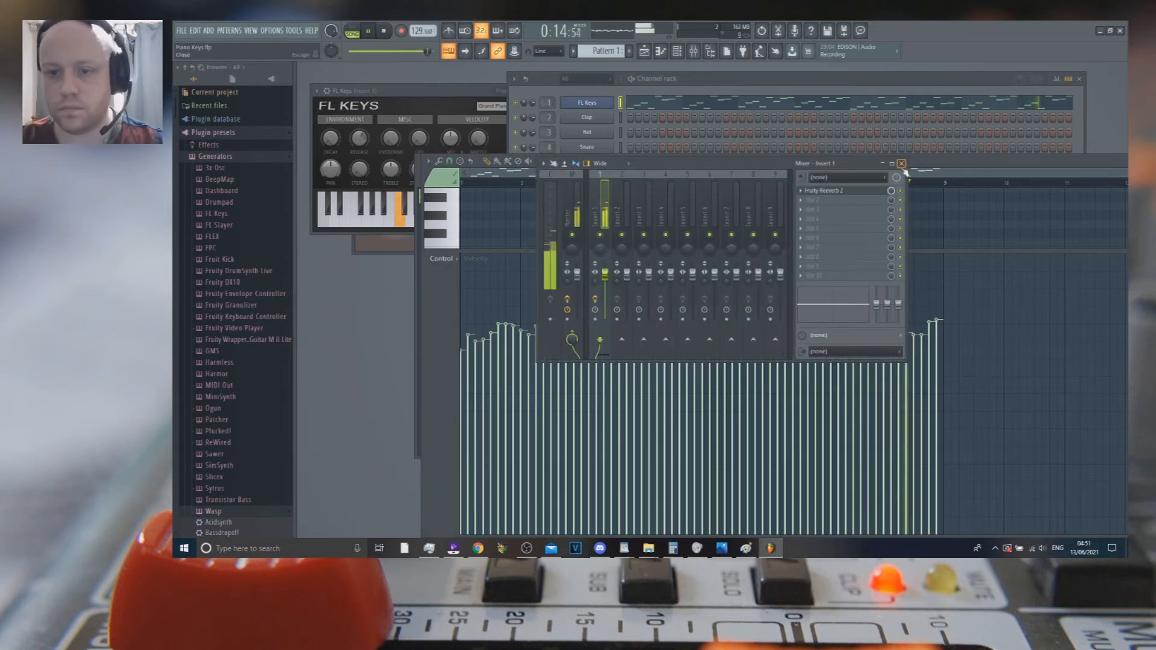
key(space)
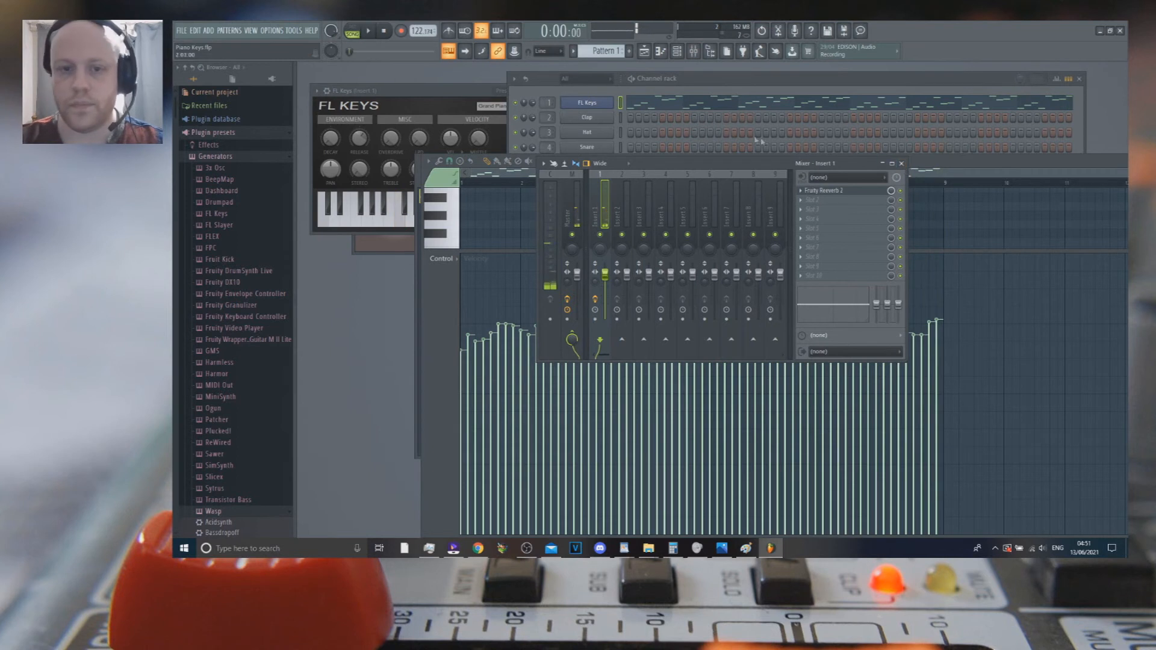
Draw gently varying note release values across all FL Keys notes, and save the project while auditioning.
key(F5)
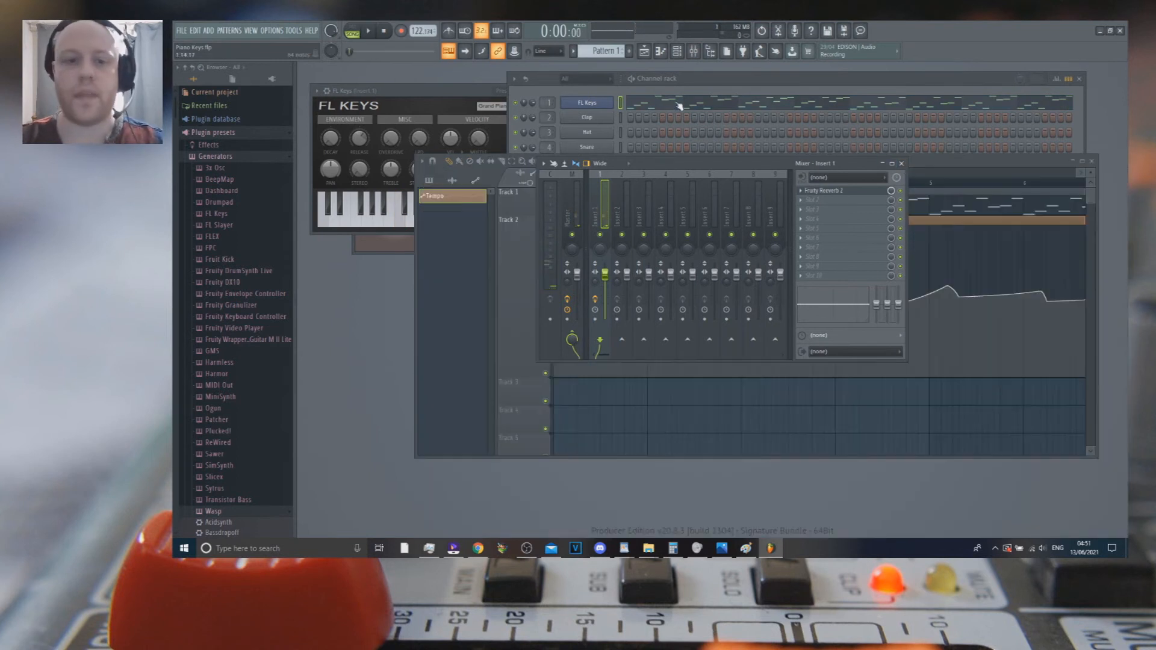
key(F7)
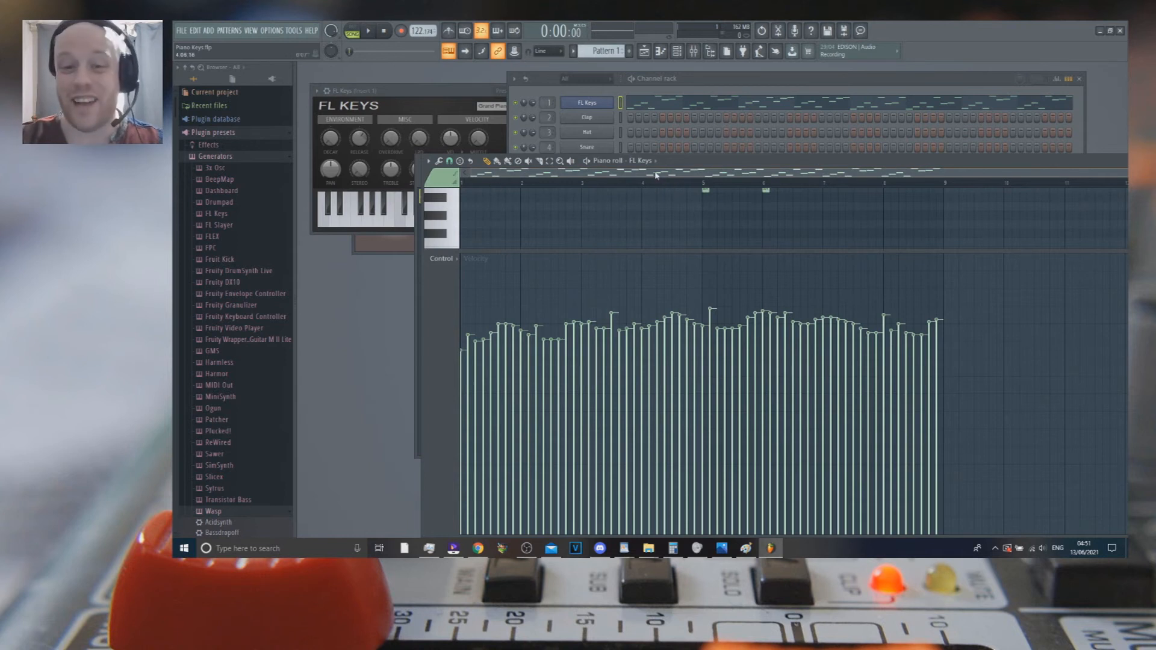
scroll(480, 330, up, 5)
scroll(475, 304, down, 3)
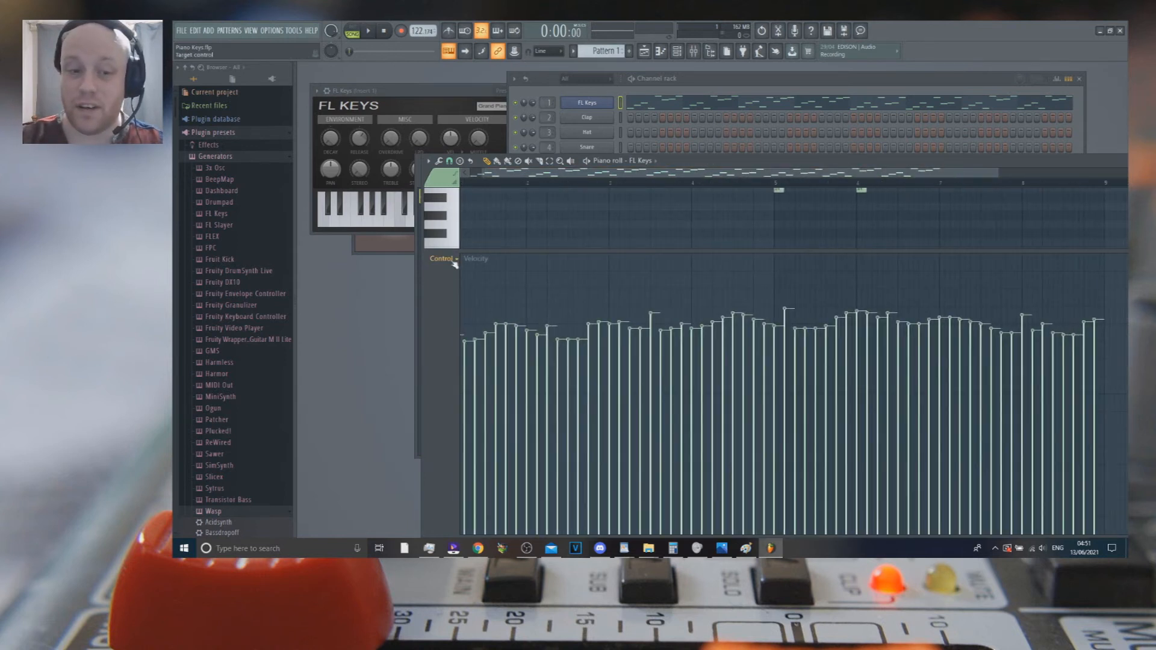
click(453, 262)
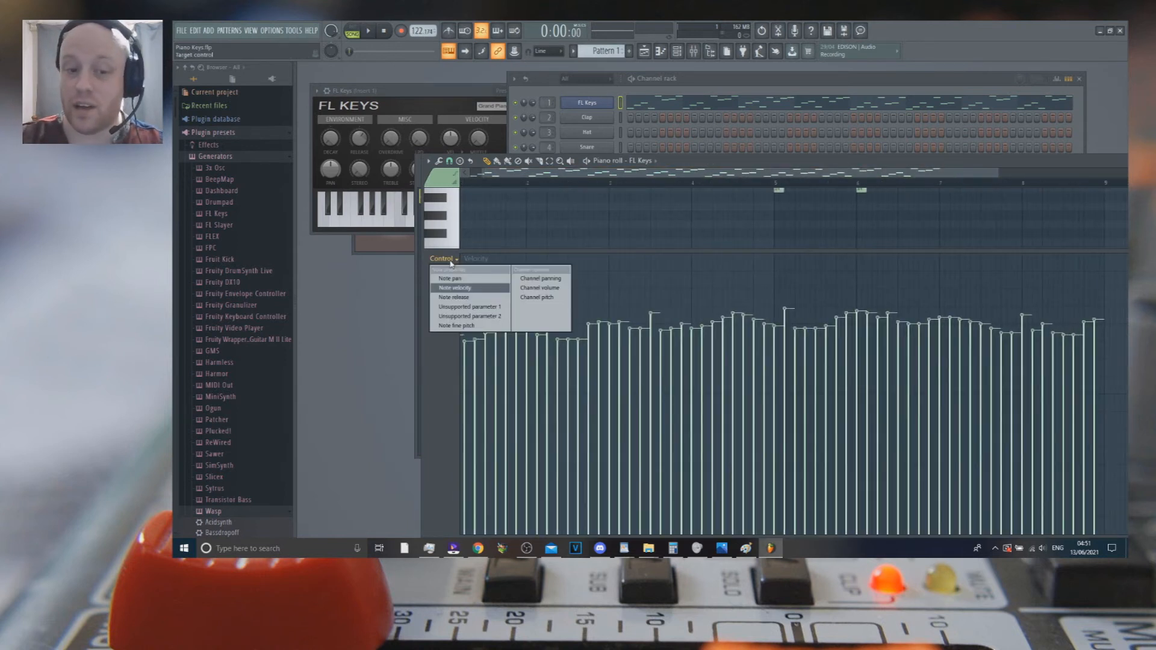
click(472, 297)
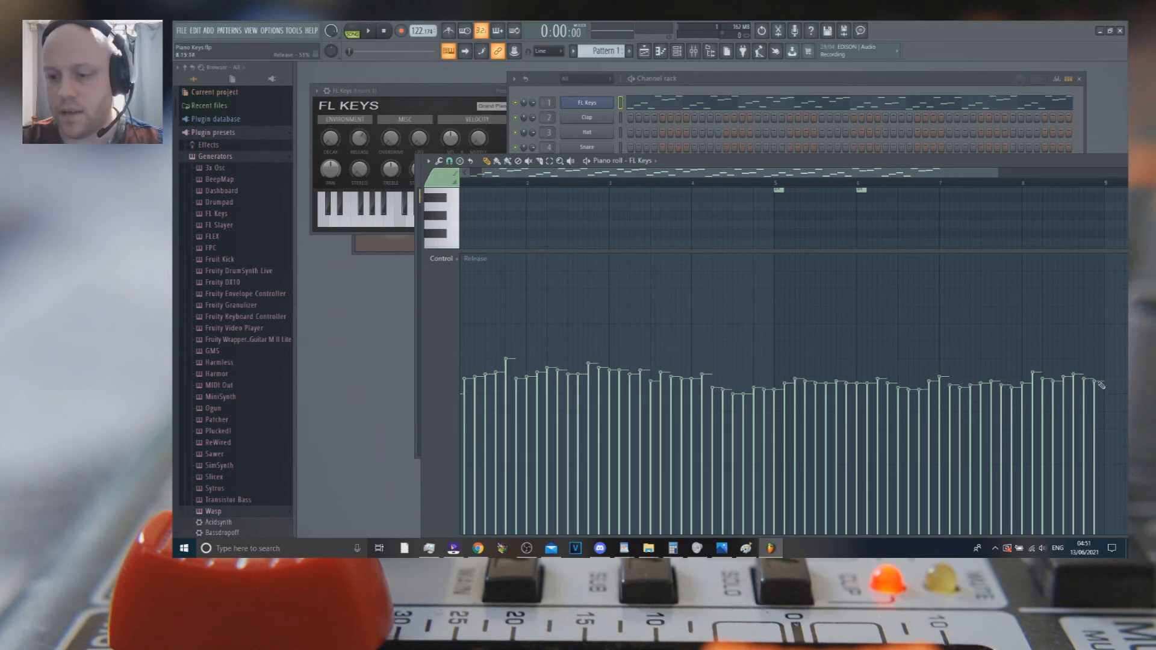
key(space)
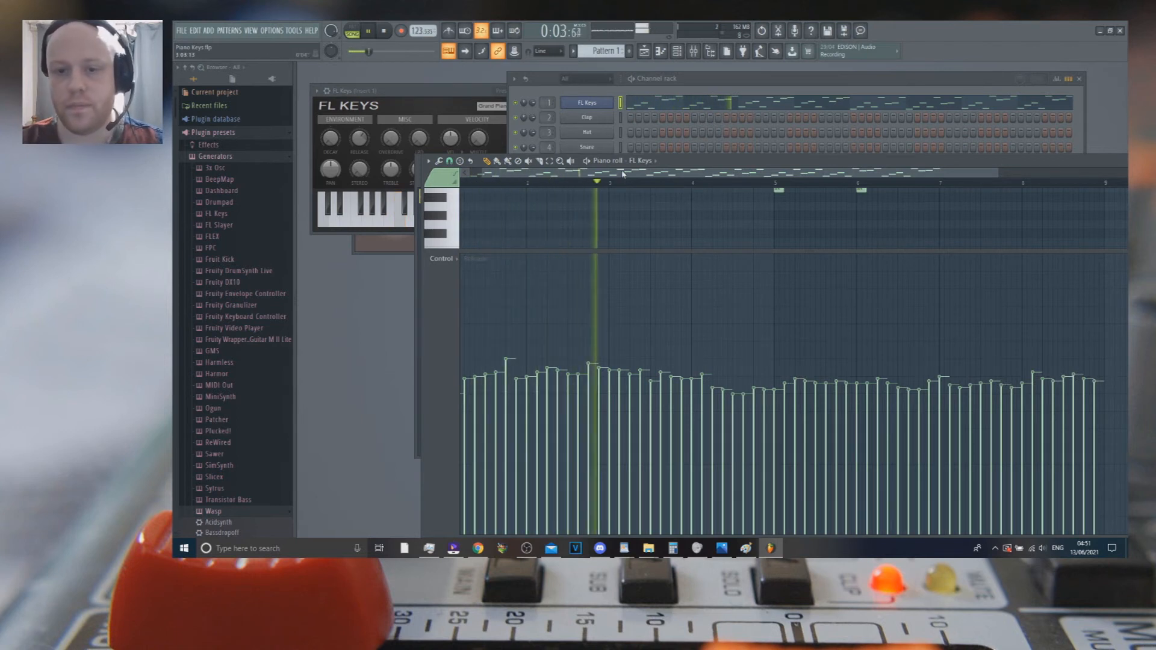
key(ctrl+s)
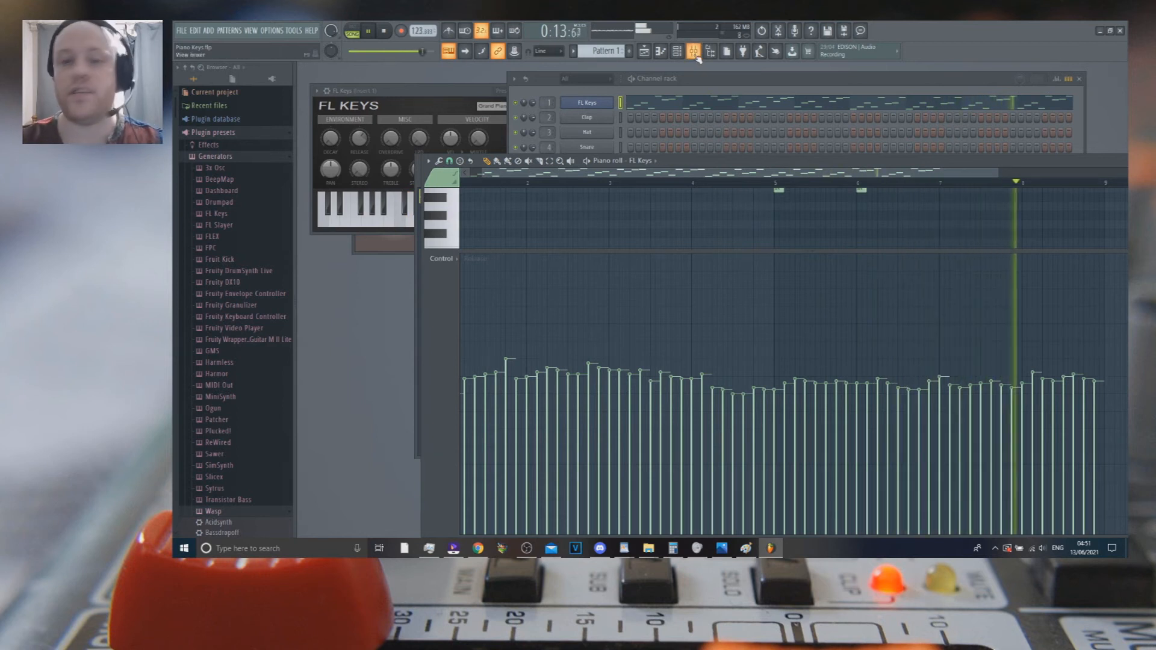
key(space)
Show note pan in the control lane and draw small, varying right pan values across all notes.
click(444, 260)
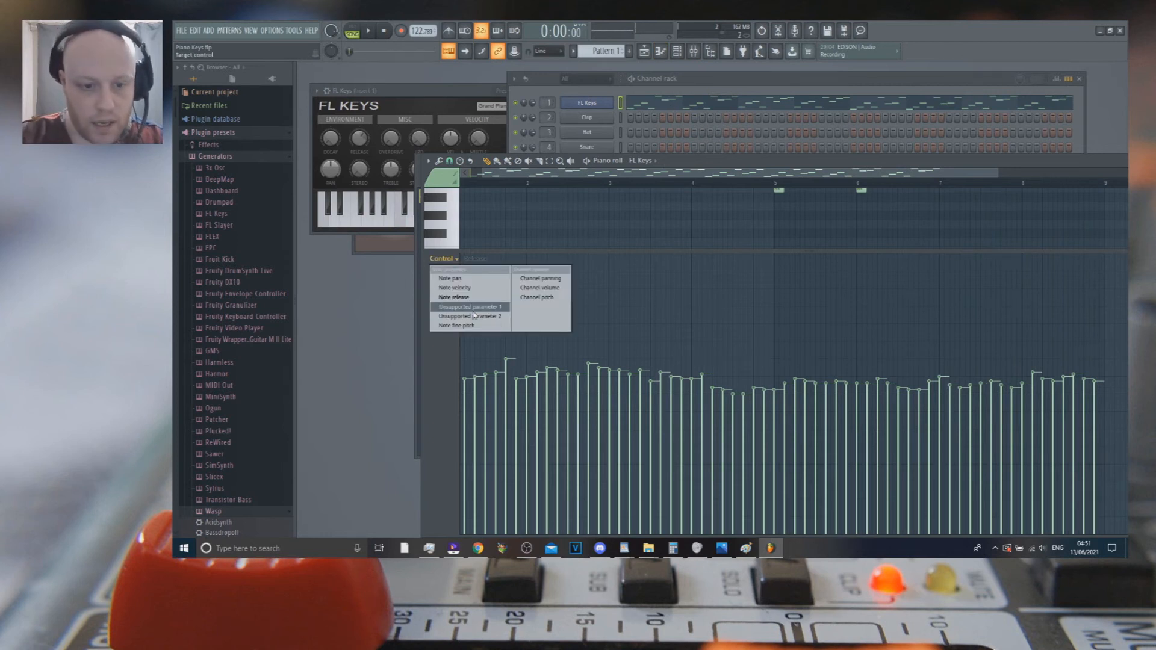
click(453, 279)
drag(497, 174, 479, 174)
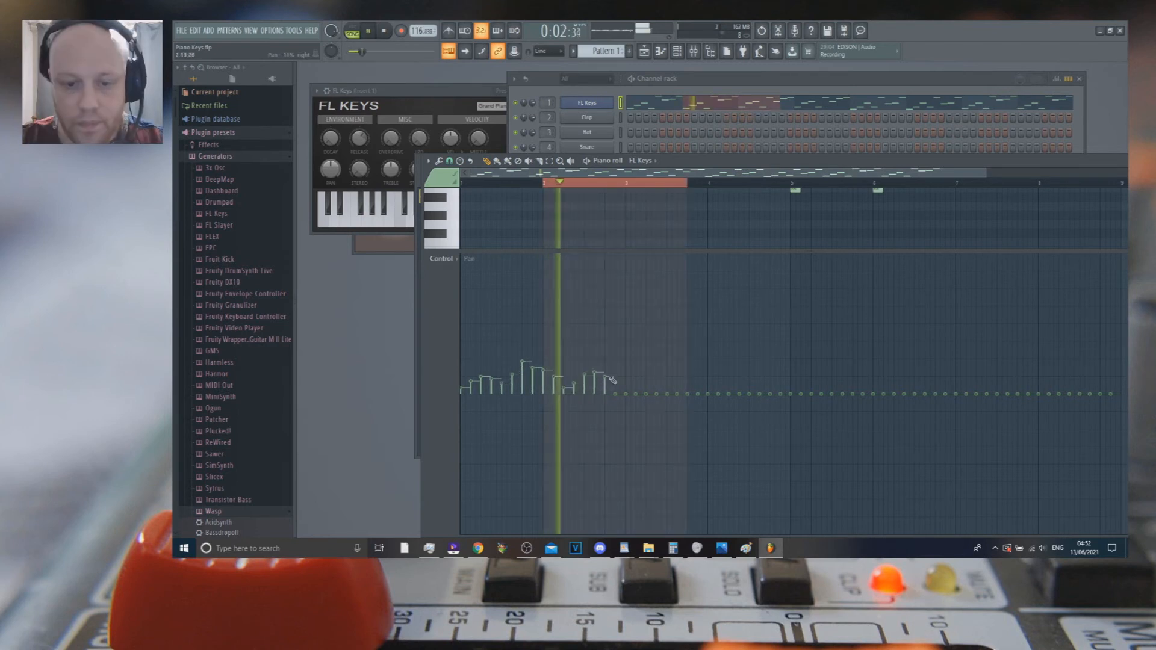
drag(614, 380, 681, 367)
key(space)
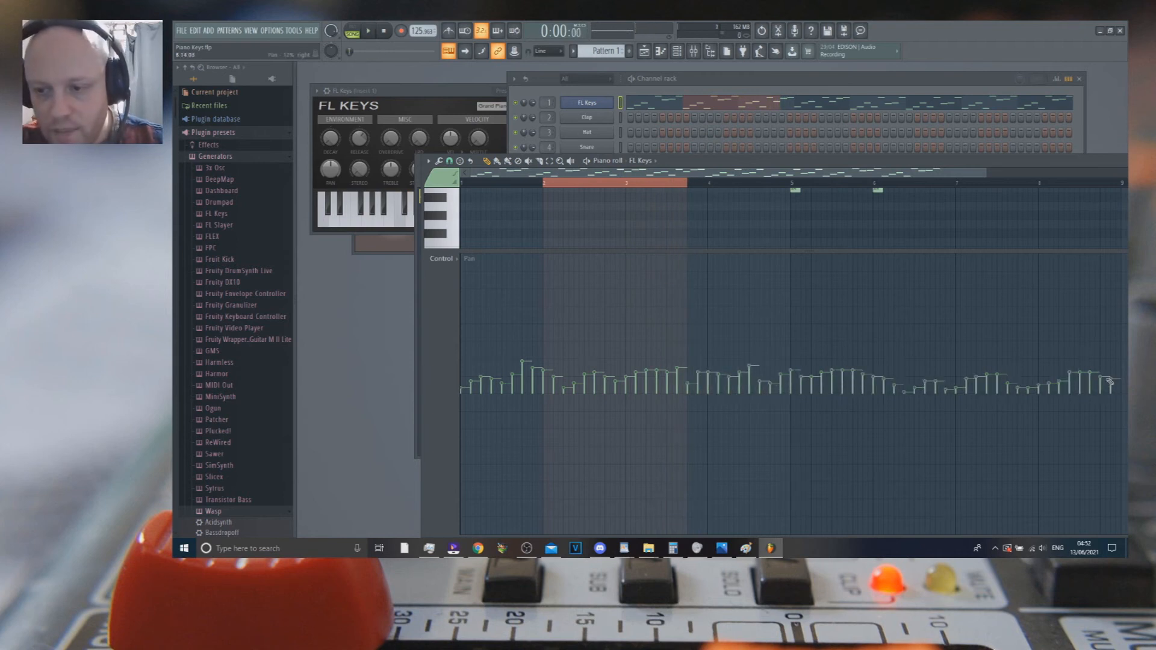
Play the panned part from the start and save the project.
key(space)
scroll(608, 275, down, 2)
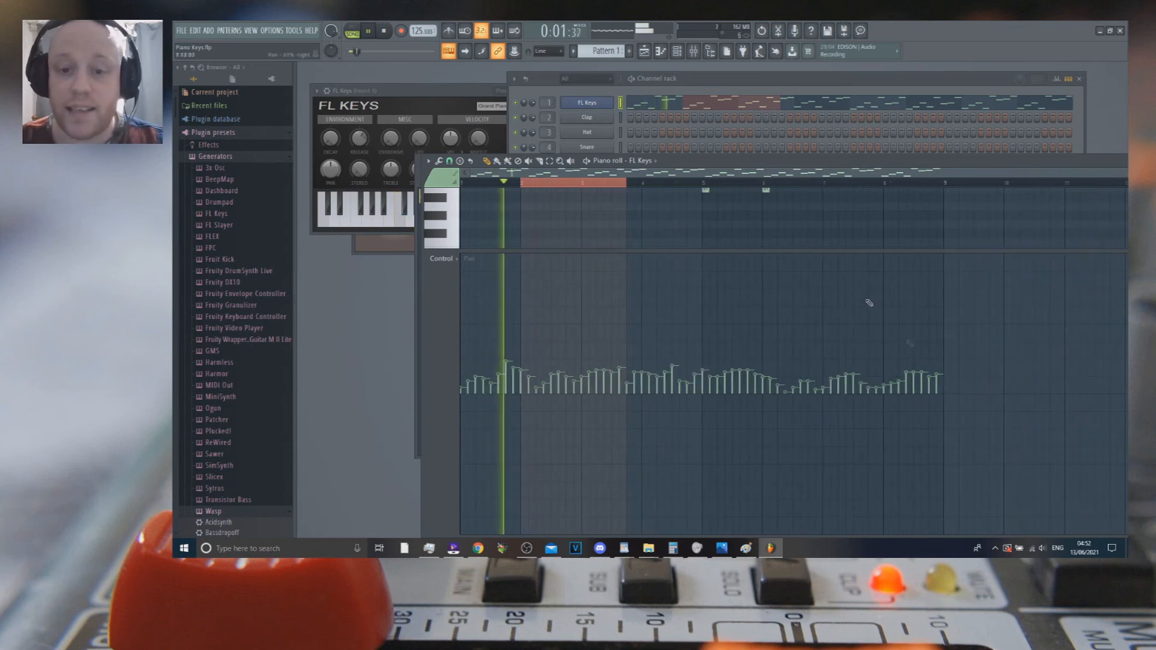
key(ctrl+s)
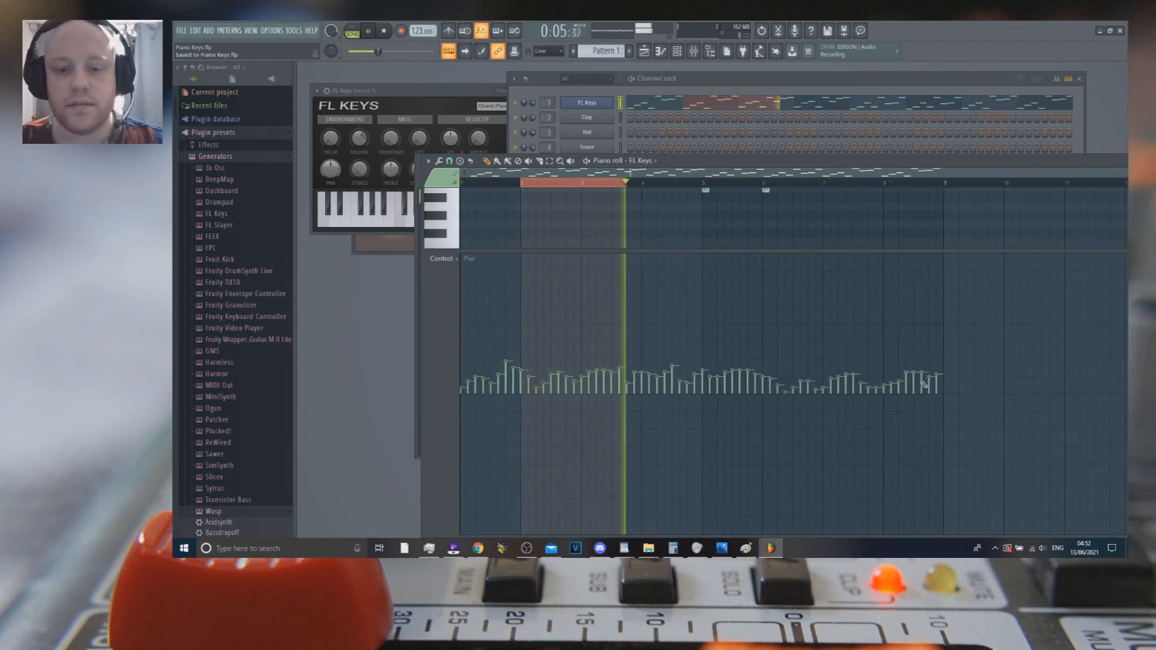
Try an exaggerated right pan curve over the notes from bar 5 onward and listen to it.
mouse_move(699, 378)
mouse_down()
mouse_move(801, 259)
mouse_move(838, 253)
mouse_move(938, 408)
mouse_up()
key(space)
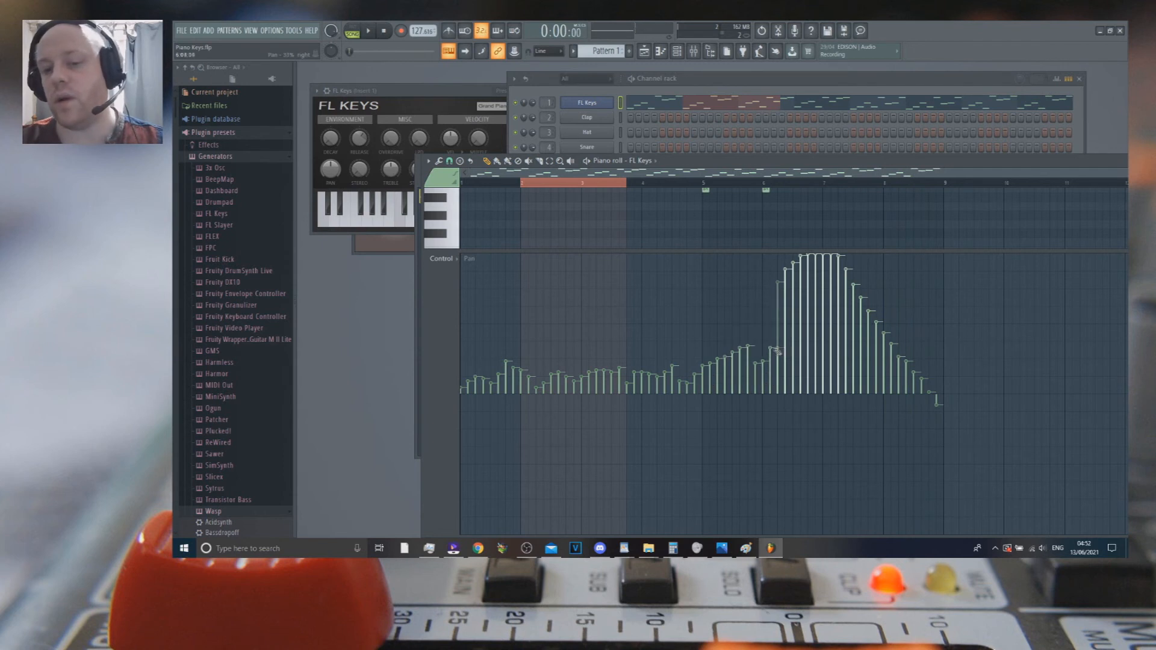
Redraw the note pan from bar 5 to the end as small right offsets.
drag(774, 352, 862, 365)
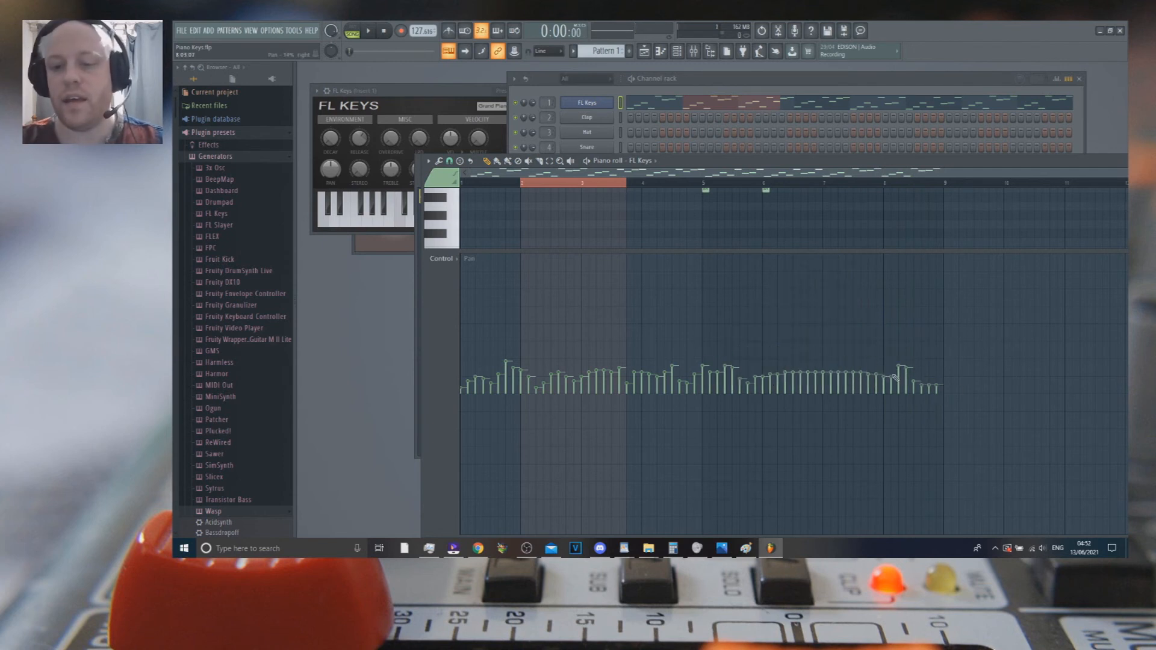
Preview the panned part briefly and add Fruity Compressor to effect slot 2 of mixer Insert 1.
key(space)
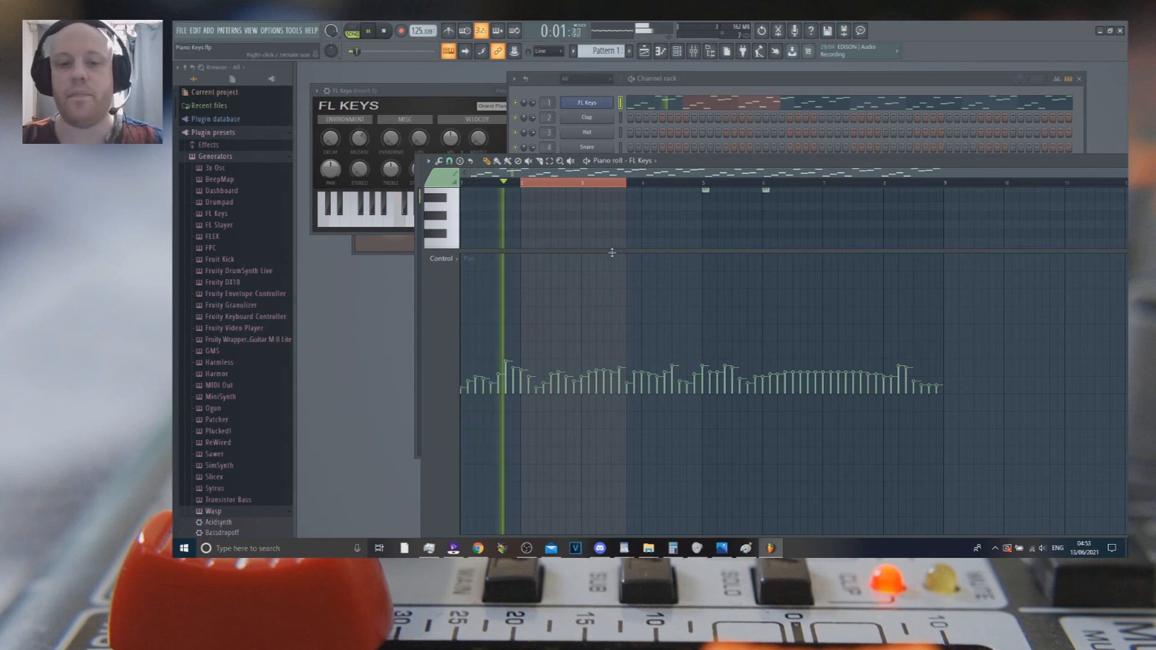
key(space)
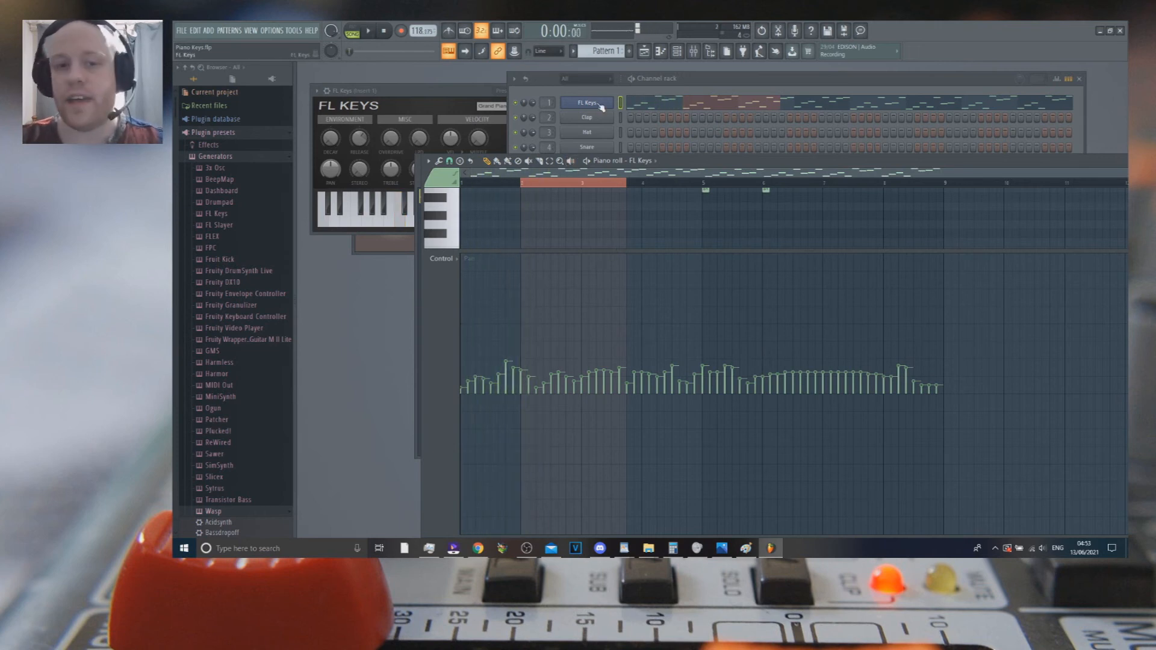
click(699, 55)
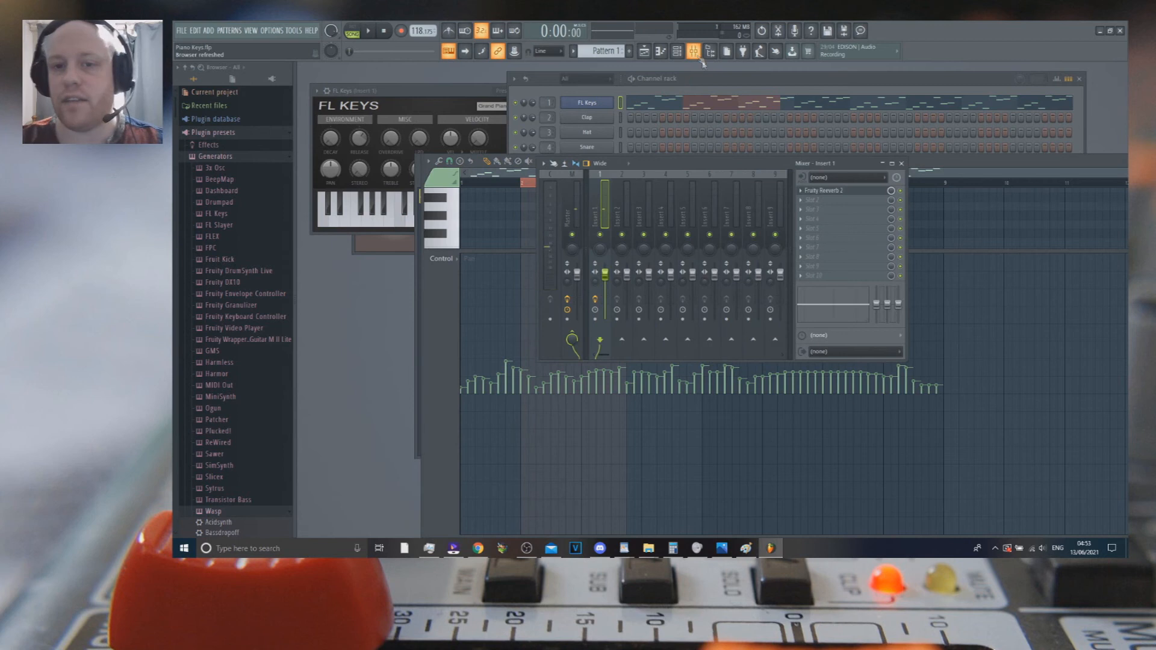
click(801, 202)
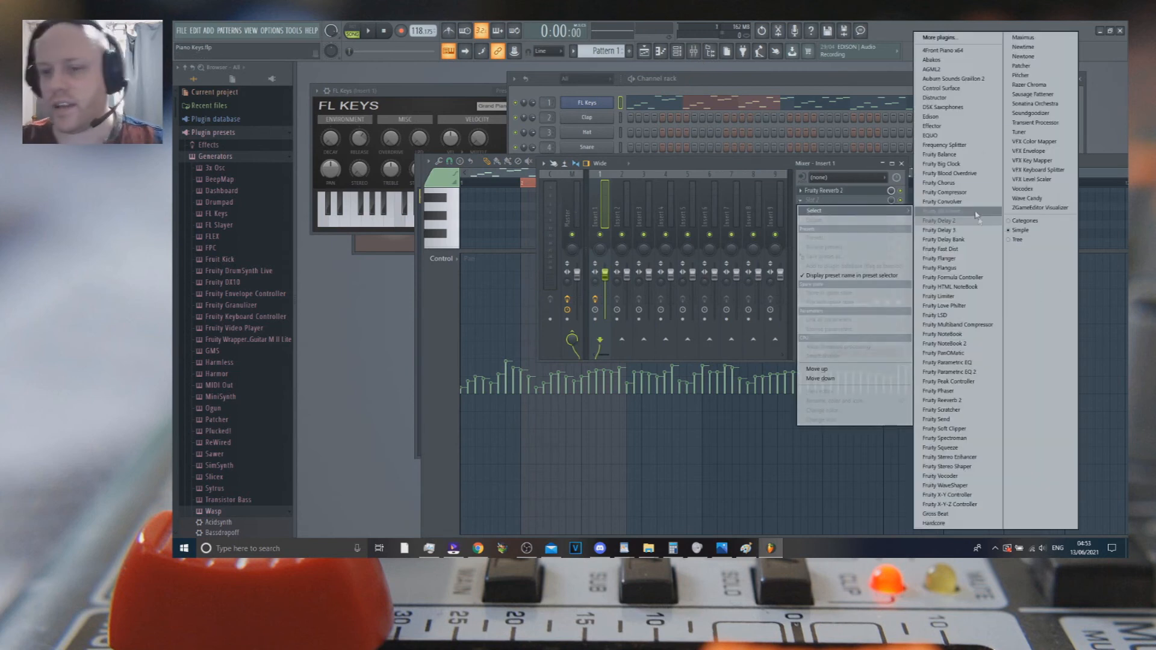
click(957, 192)
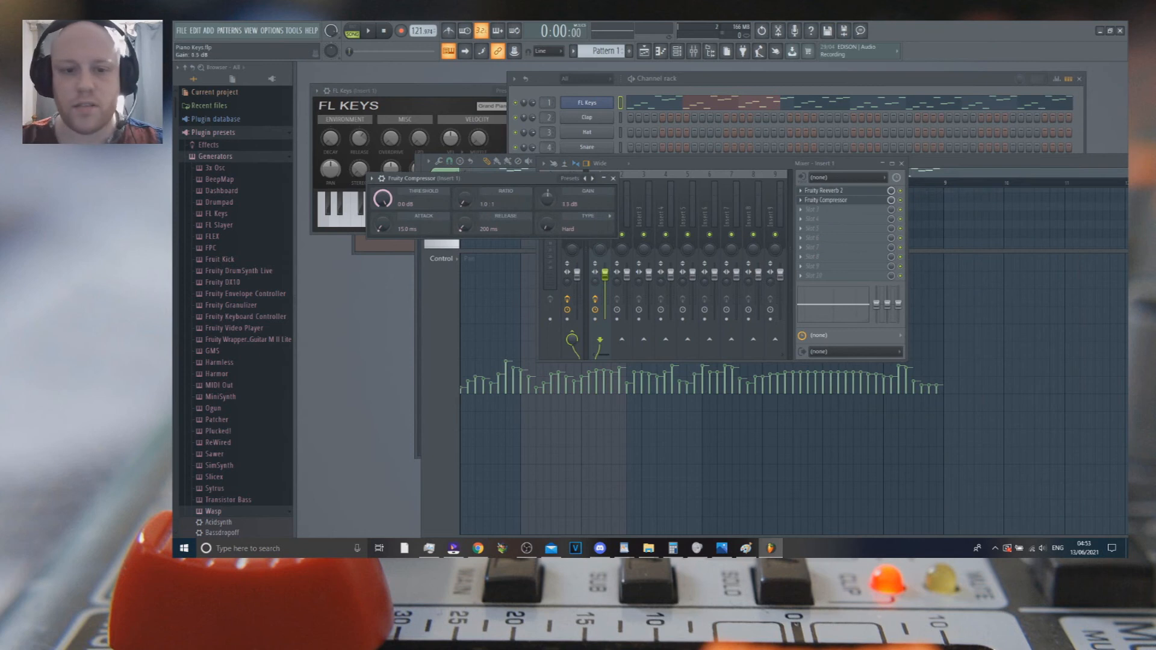
Load Fruity Limiter into slot 10 and Fruity Parametric EQ 2 into slot 3 of Insert 1.
click(810, 209)
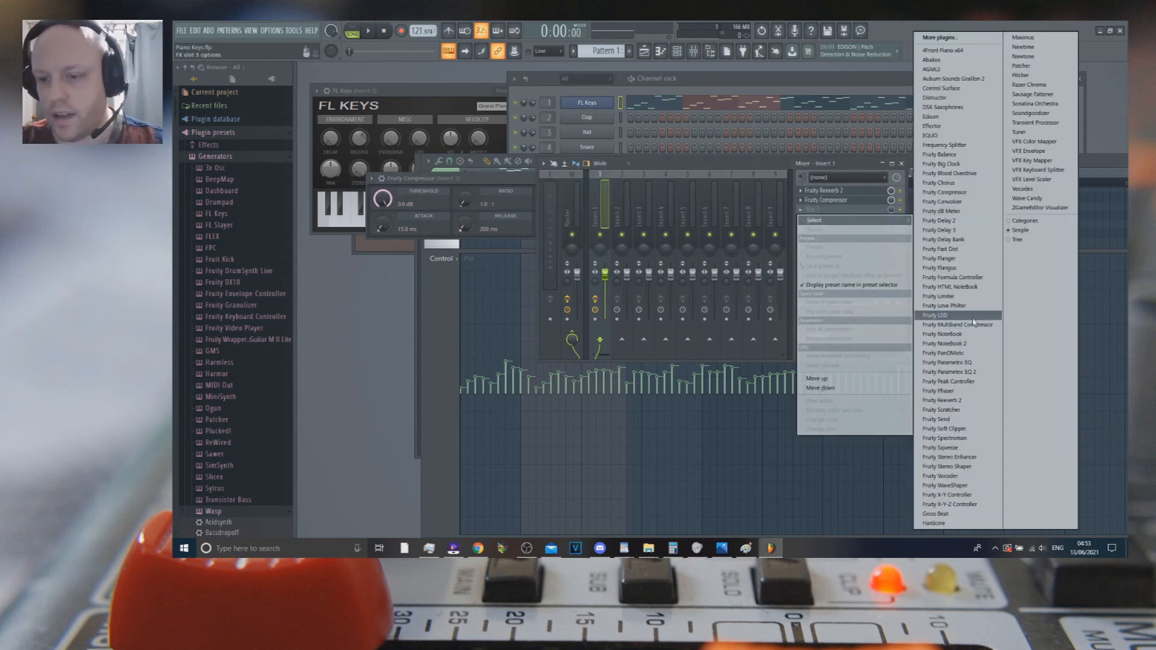
click(781, 199)
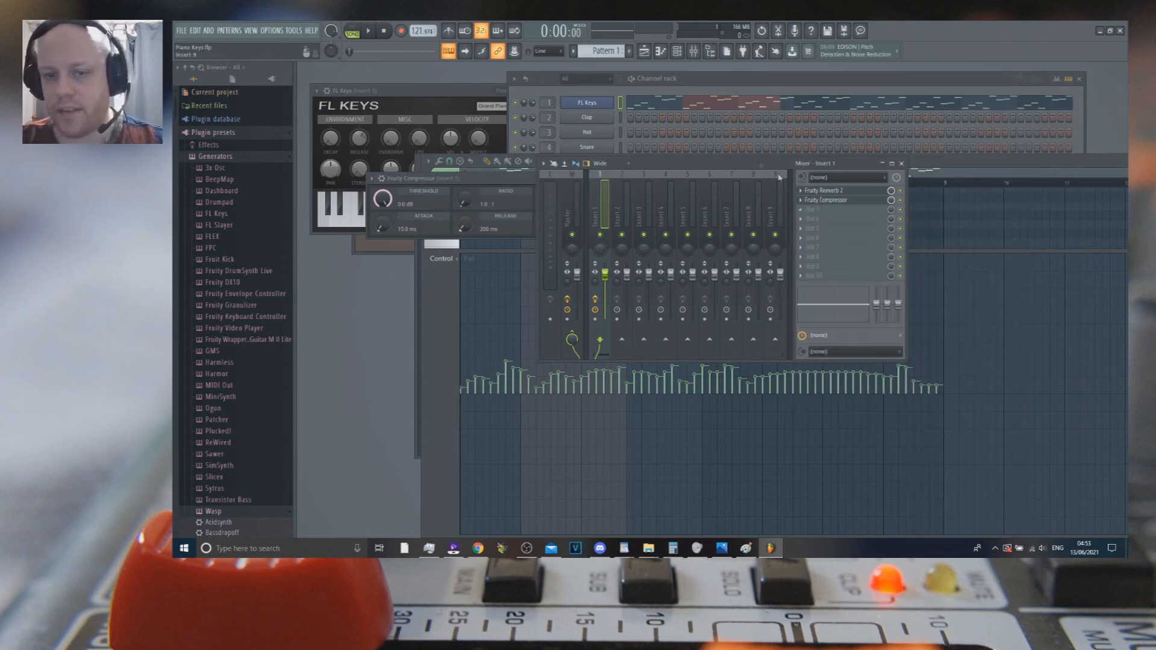
click(805, 278)
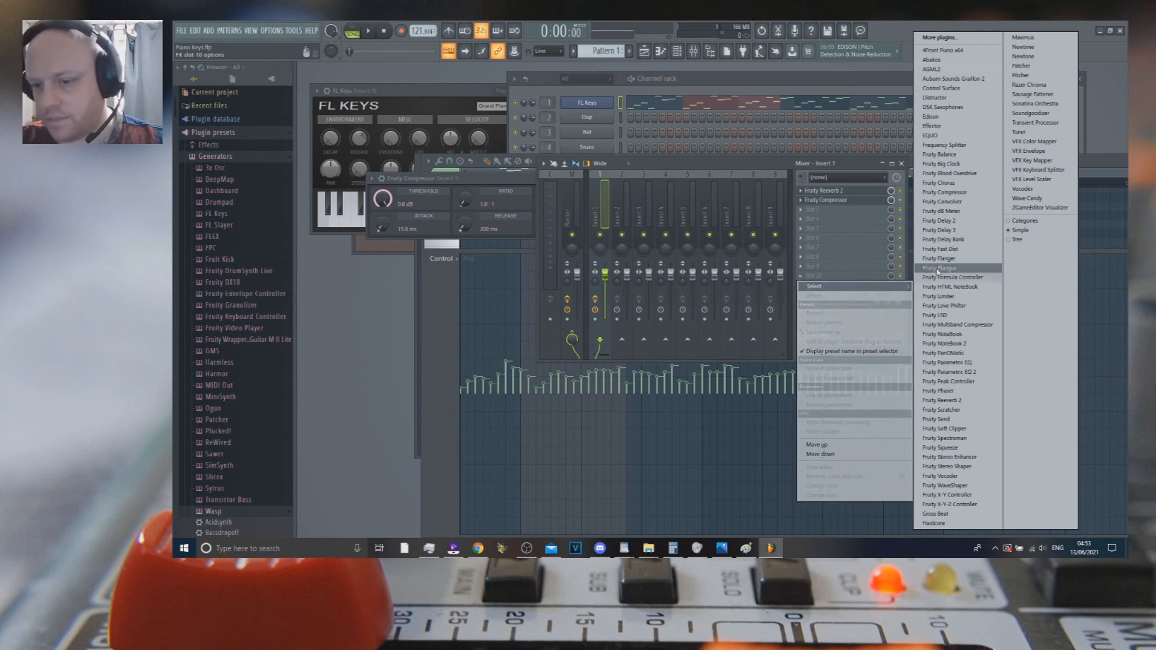
click(936, 296)
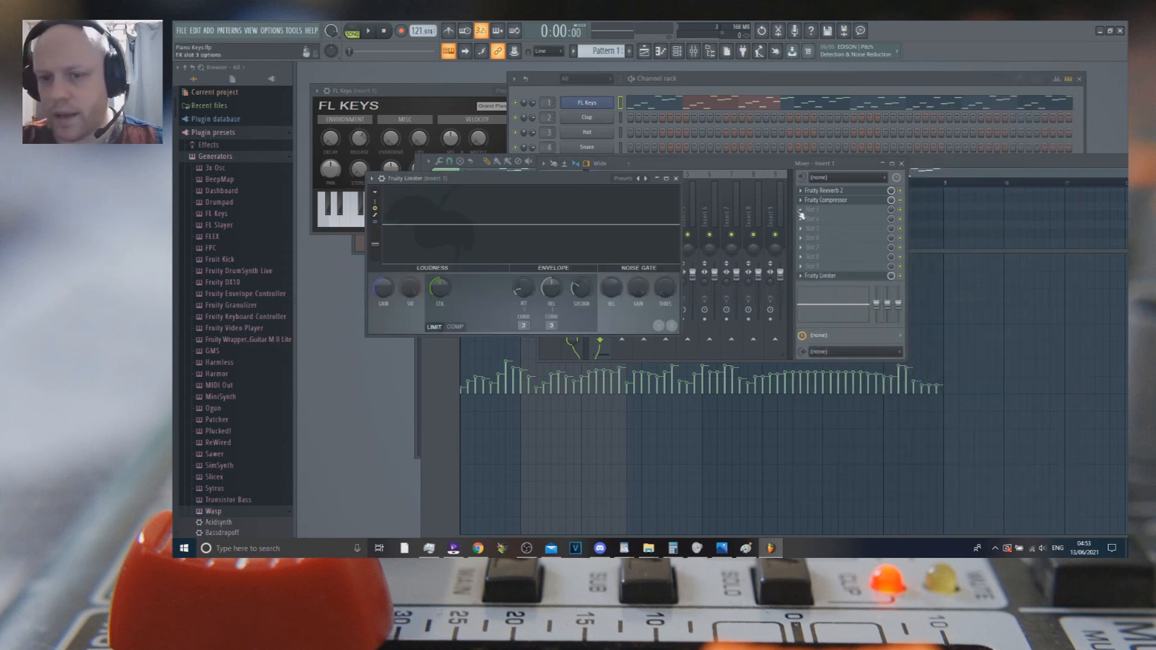
click(801, 210)
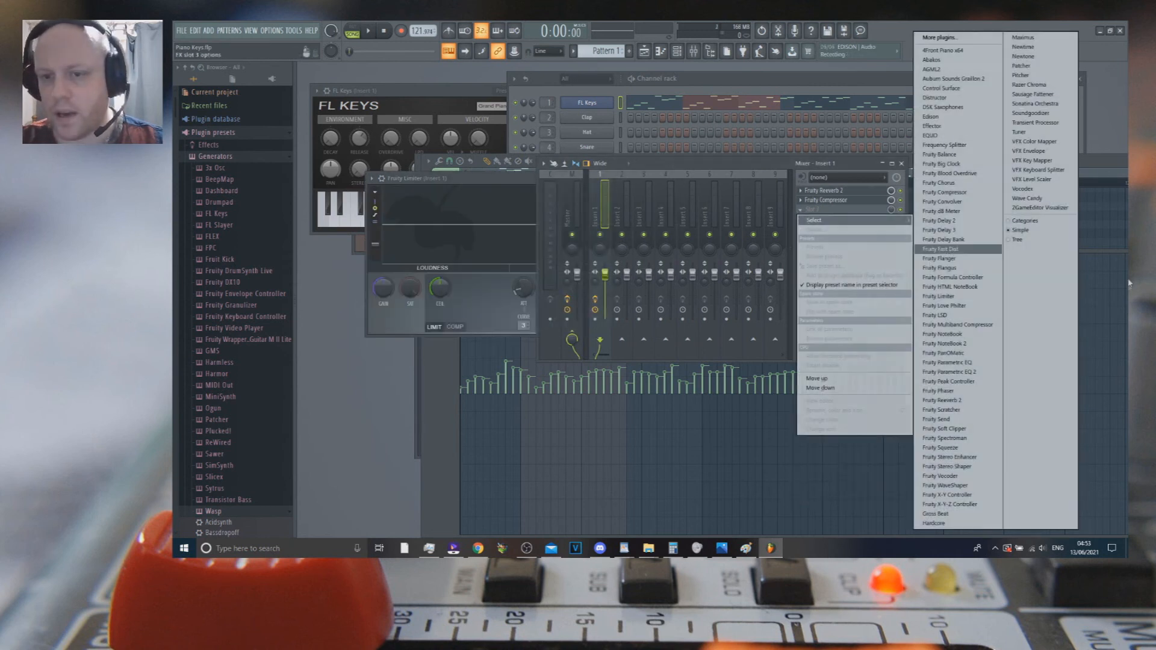
click(957, 373)
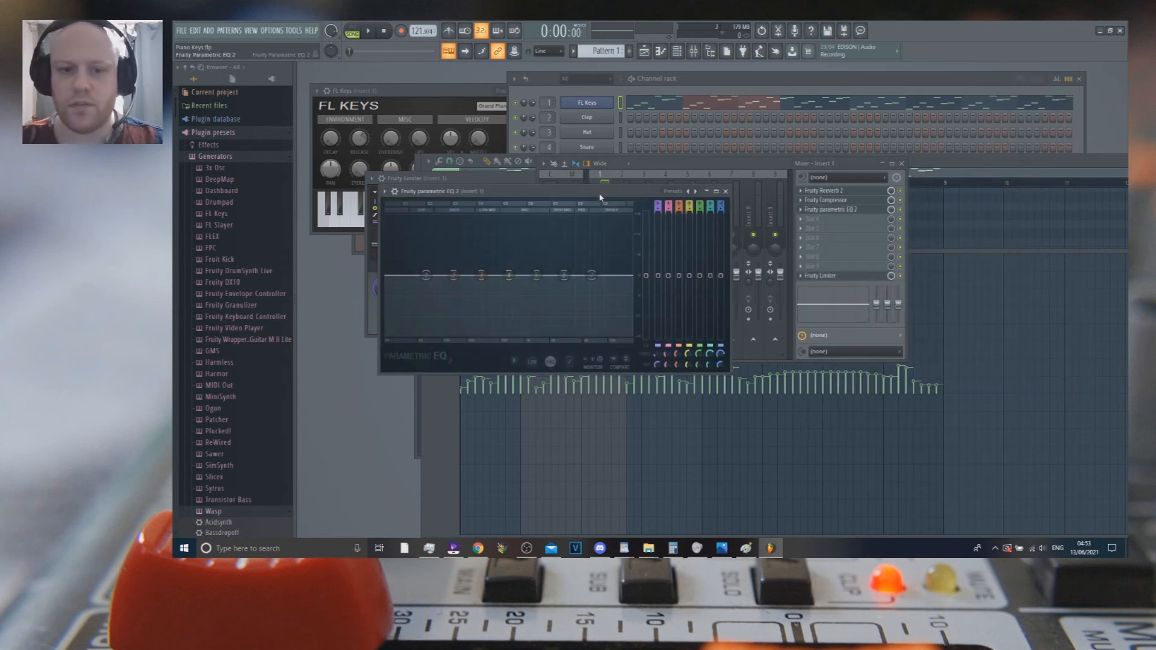
Shape the parametric EQ during playback, cutting the mid bands and low shelf and lowering the high shelf to about -14.6 dB.
drag(599, 191, 663, 163)
key(space)
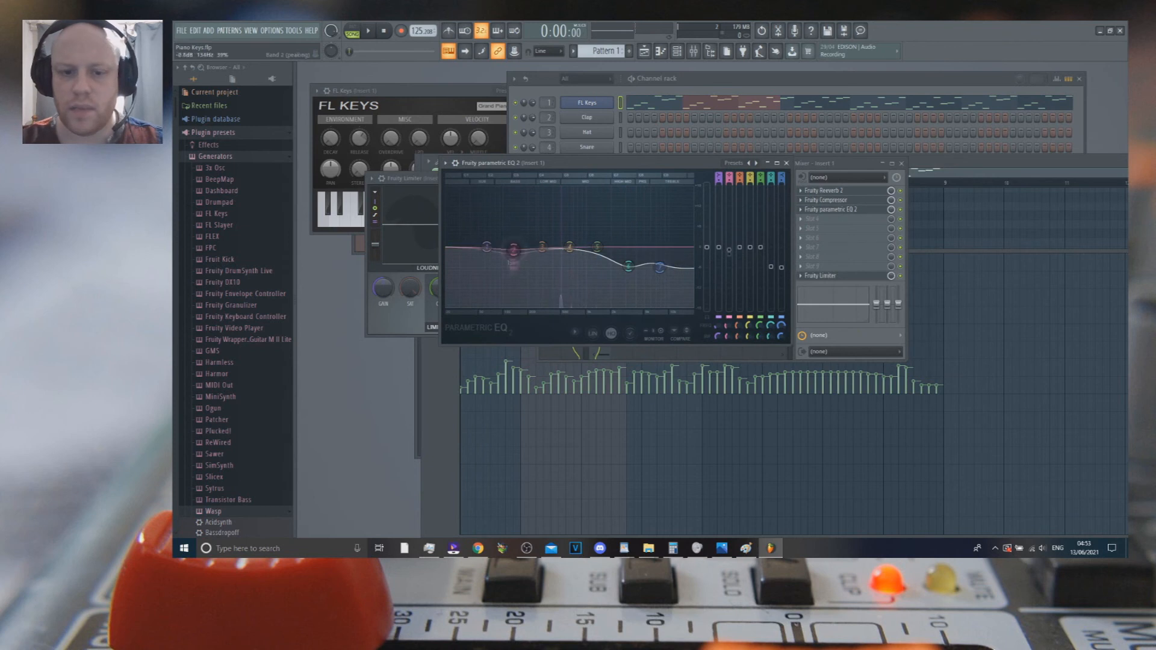
drag(577, 261, 602, 267)
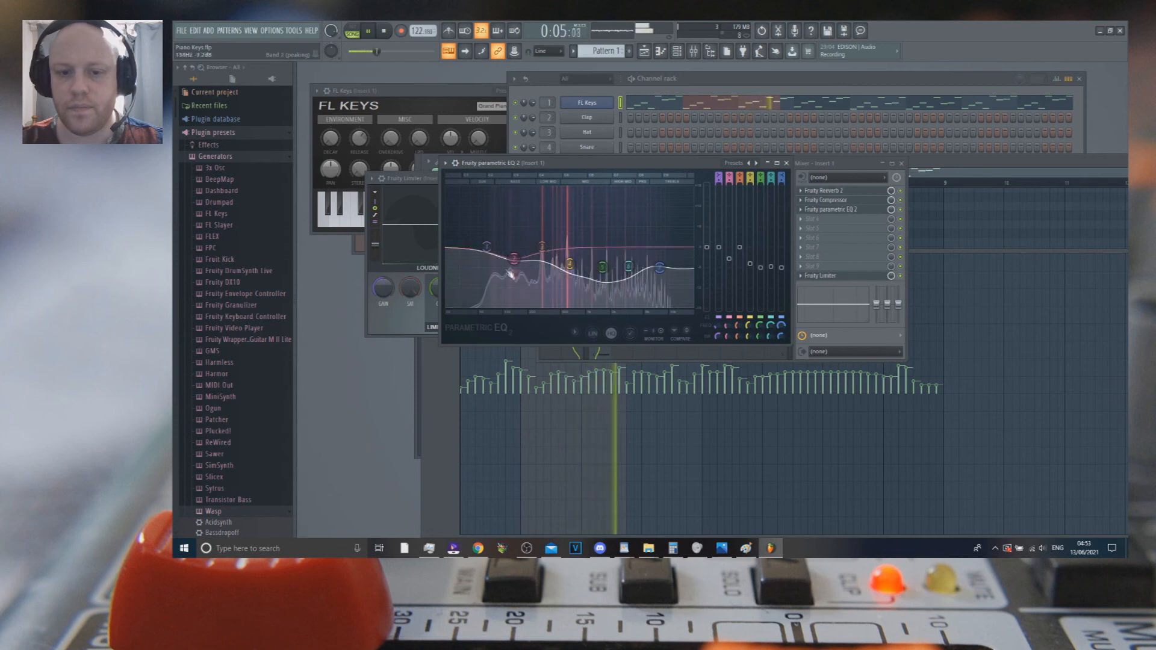
drag(486, 247, 500, 291)
drag(660, 268, 653, 299)
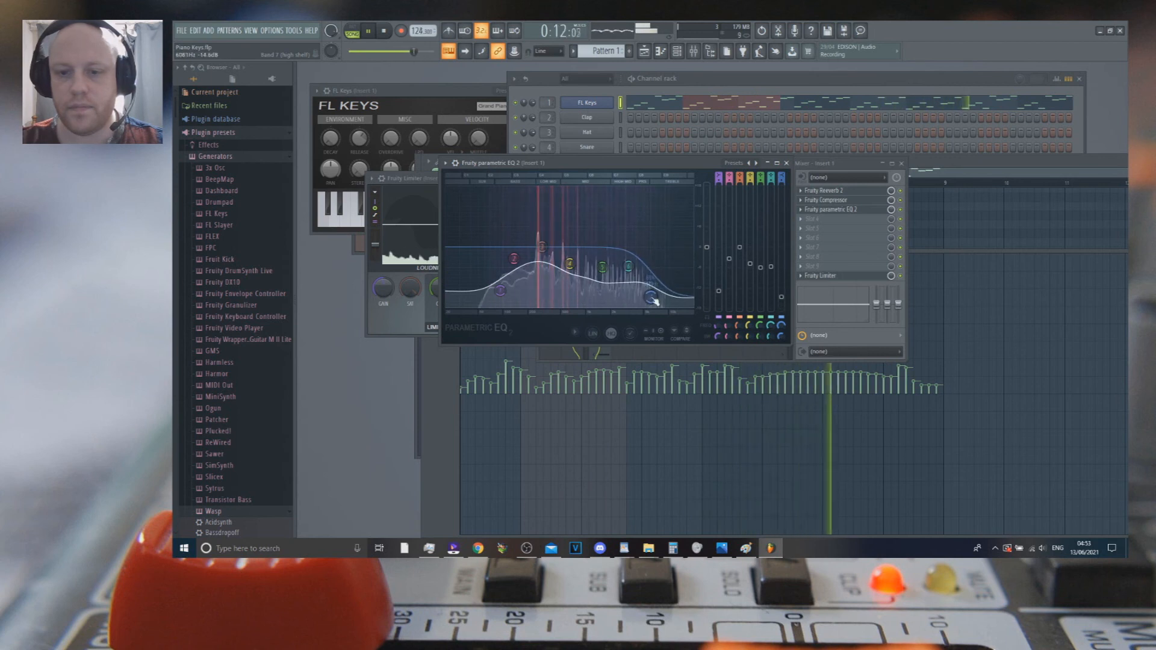
click(786, 163)
key(space)
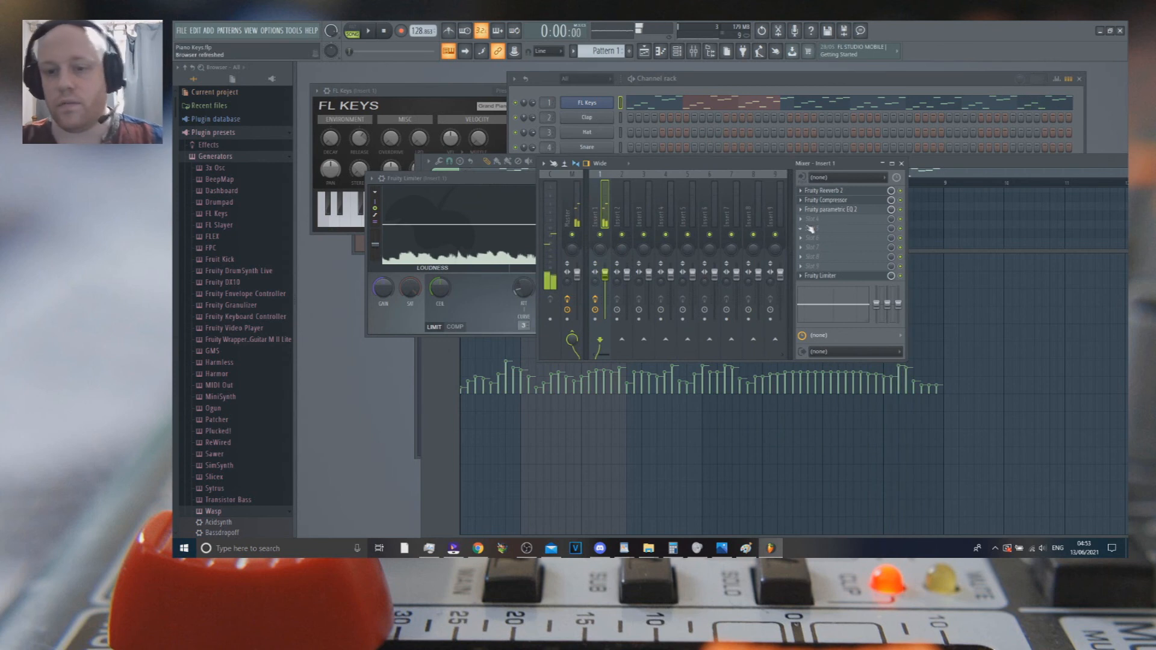
Add Fruity Multiband Compressor to slot 4 with the Noisy neighbours preset and reduce its mix level while the part plays.
click(801, 219)
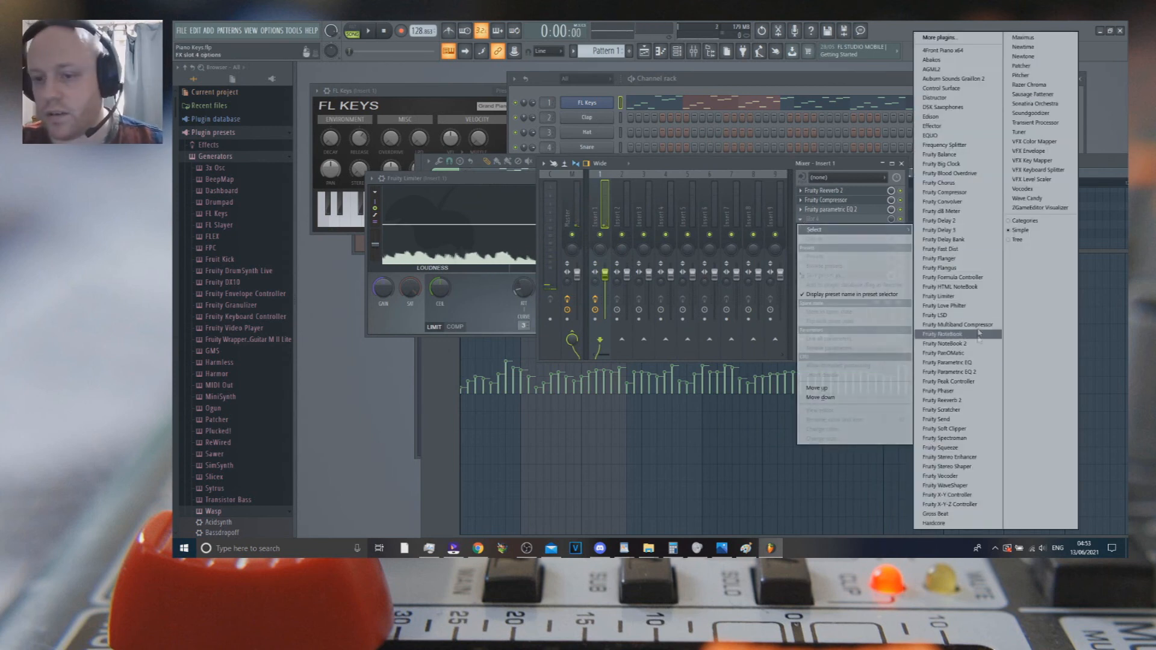
click(957, 324)
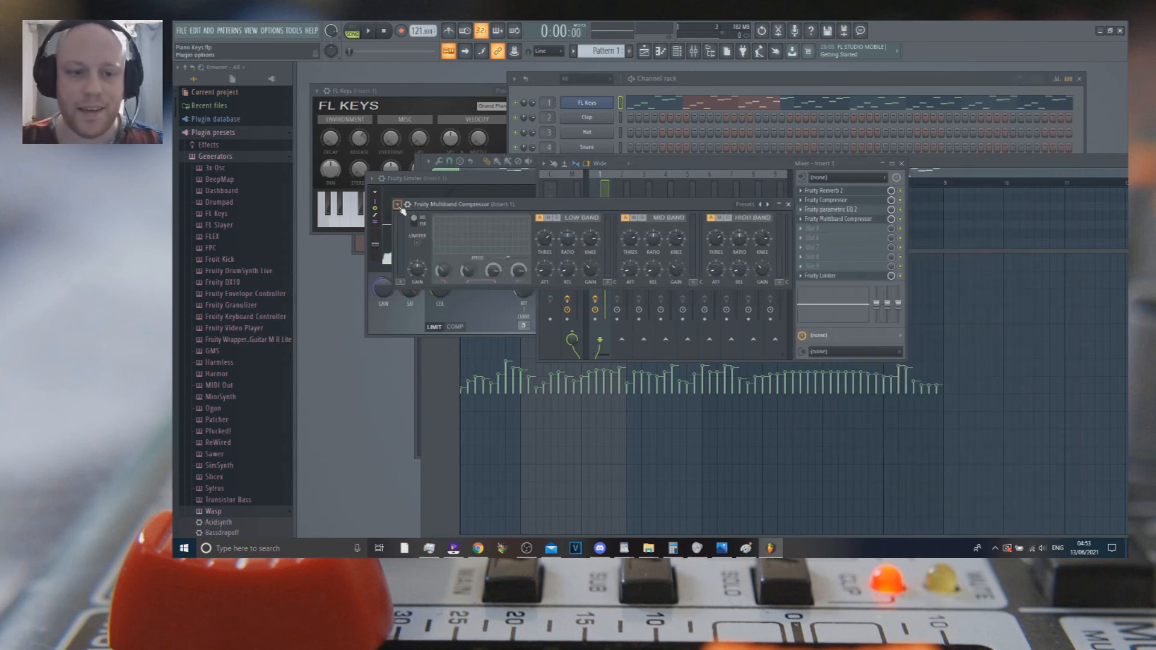
click(397, 205)
mouse_move(502, 244)
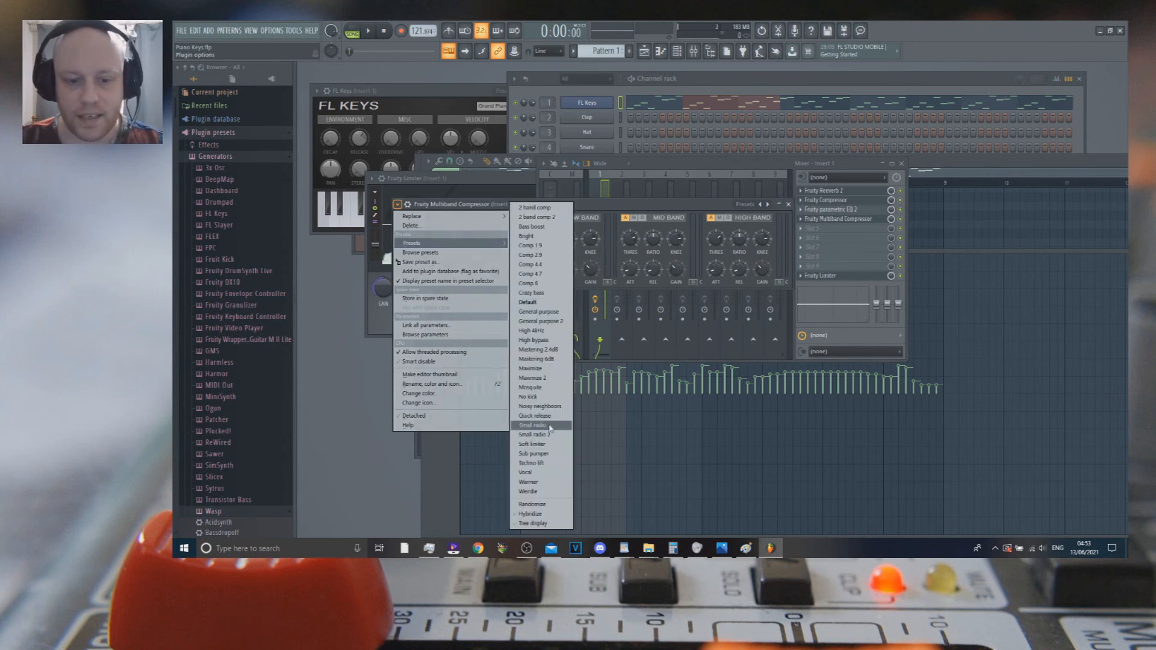
click(539, 406)
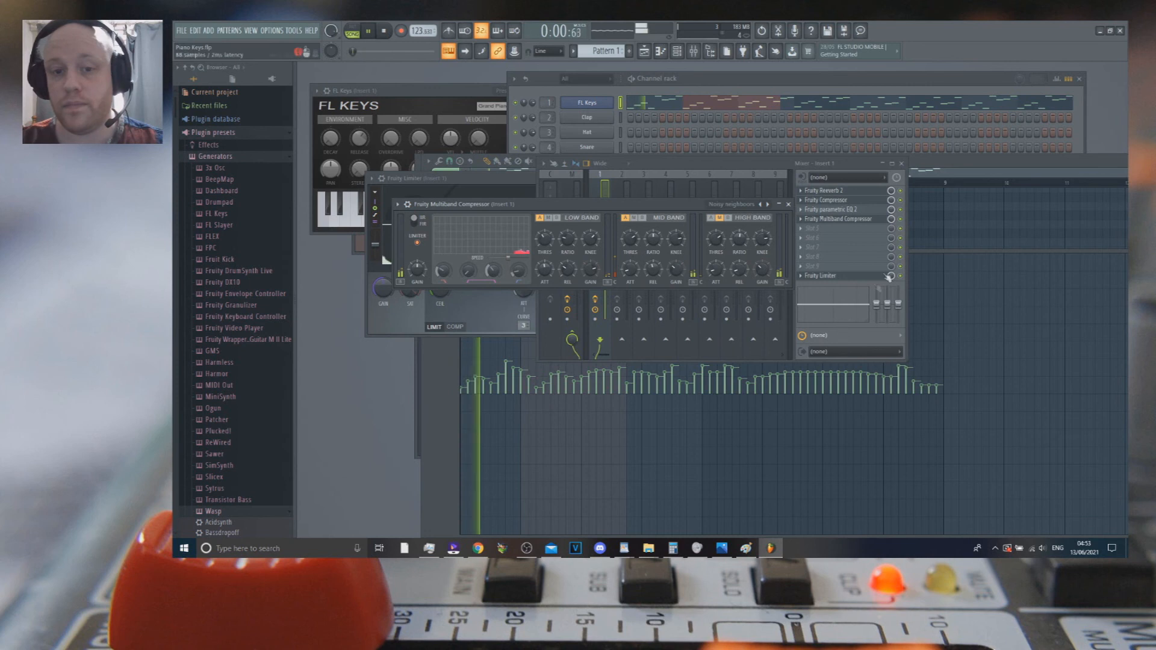
drag(890, 220, 890, 239)
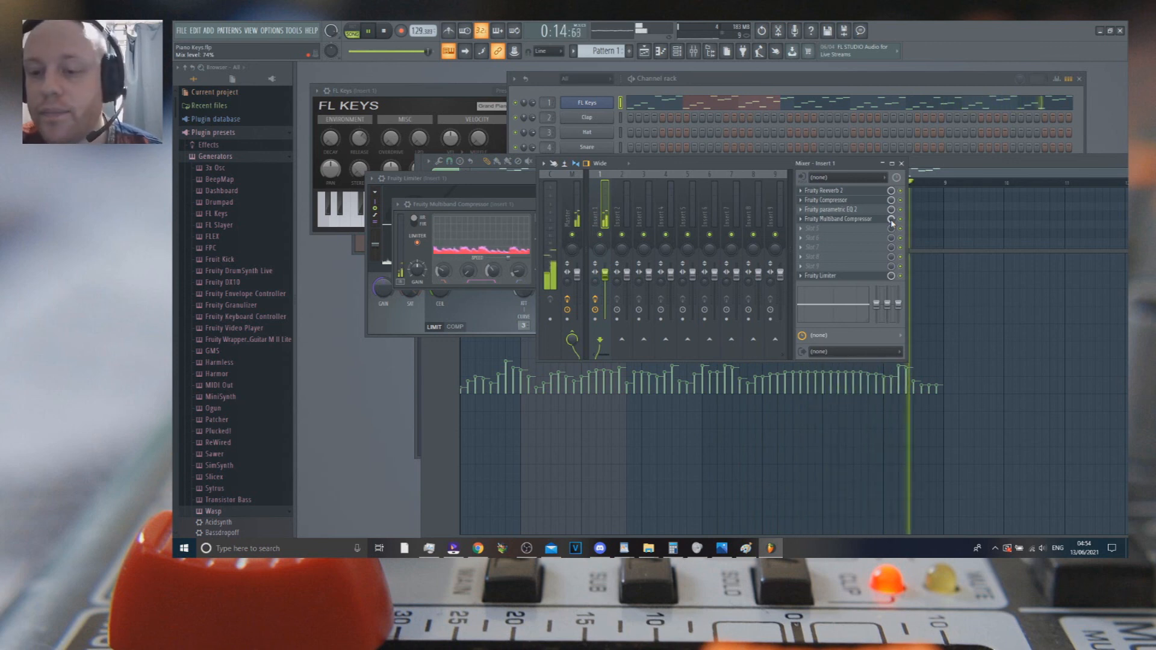
key(space)
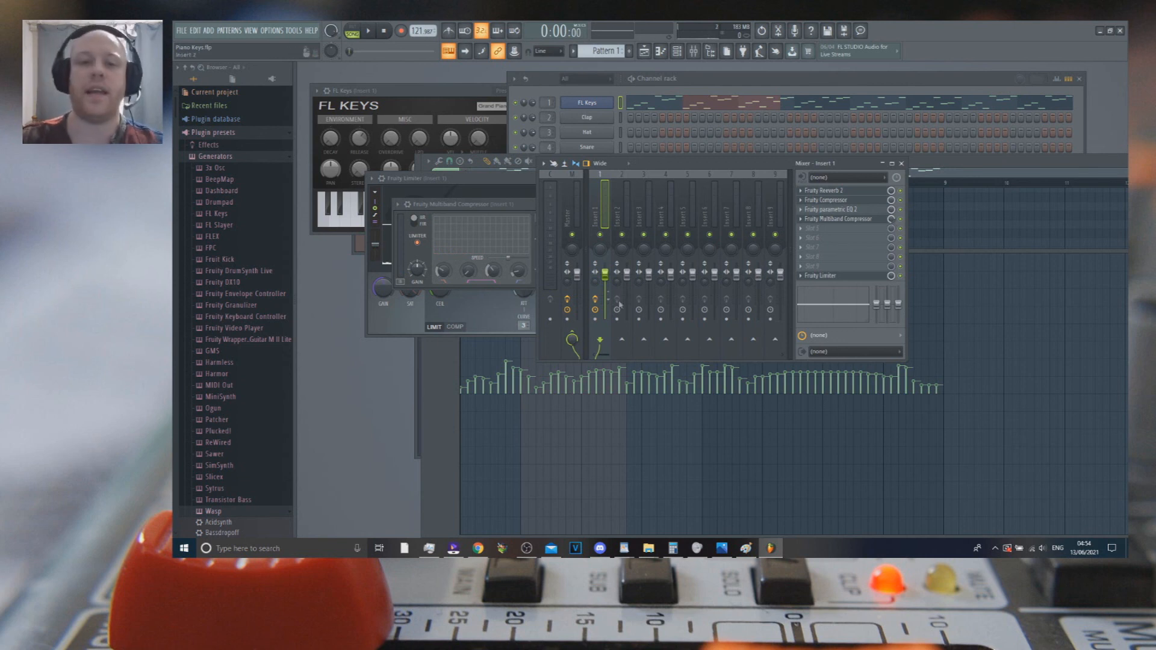
click(901, 164)
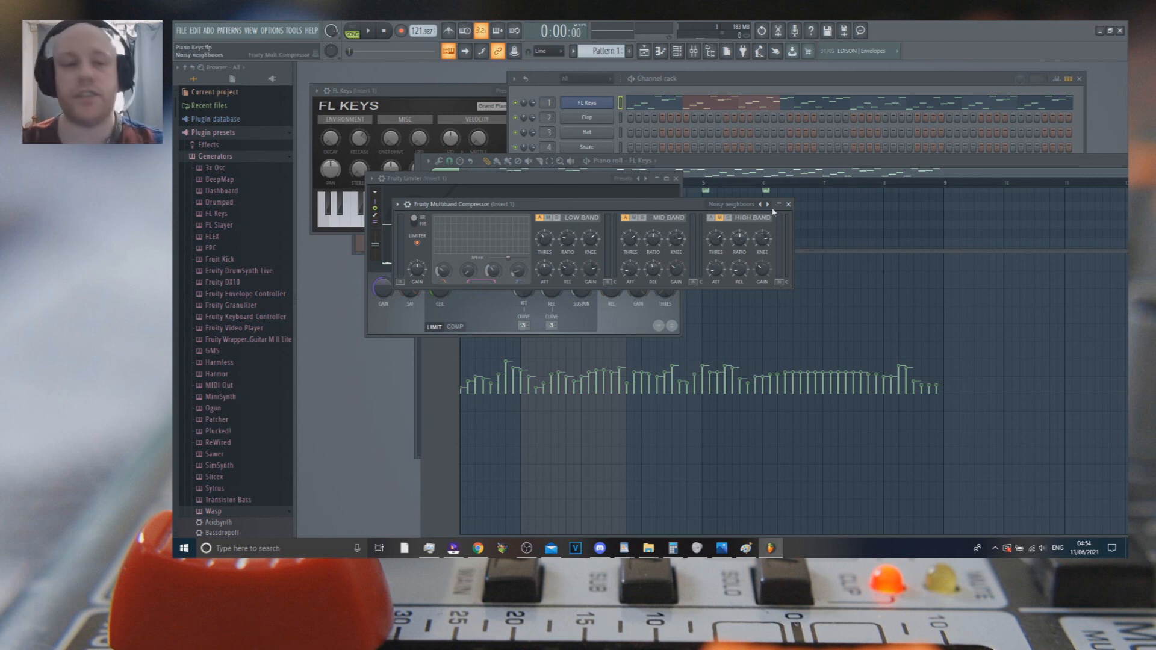
Bring the piano roll forward, clear its time selection over bars 2 to 3 and return the playhead to the start.
click(884, 166)
double_click(522, 184)
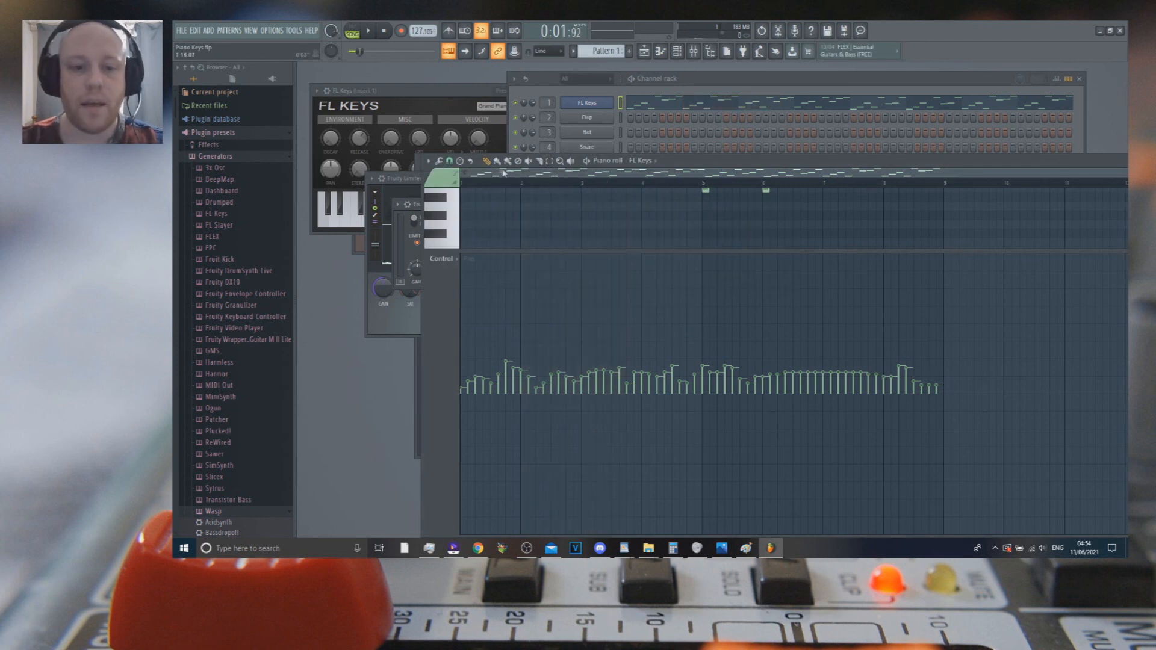
click(462, 183)
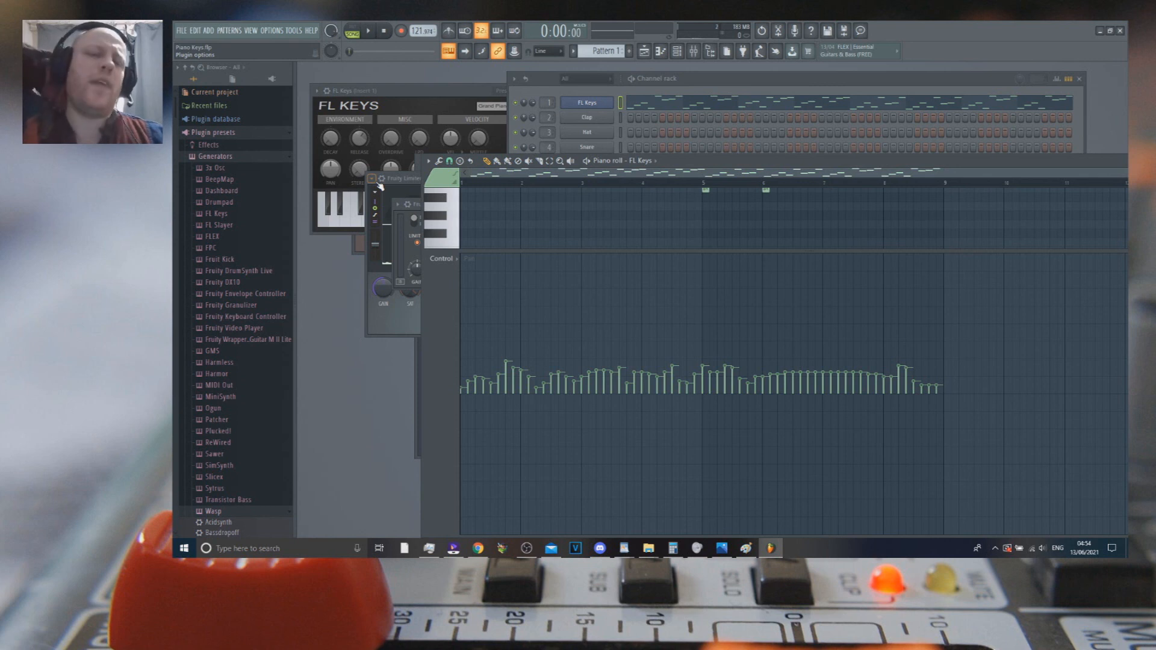
Play the part from the start and lower the Multiband Compressor's mix level on Insert 1 to 24%.
click(367, 30)
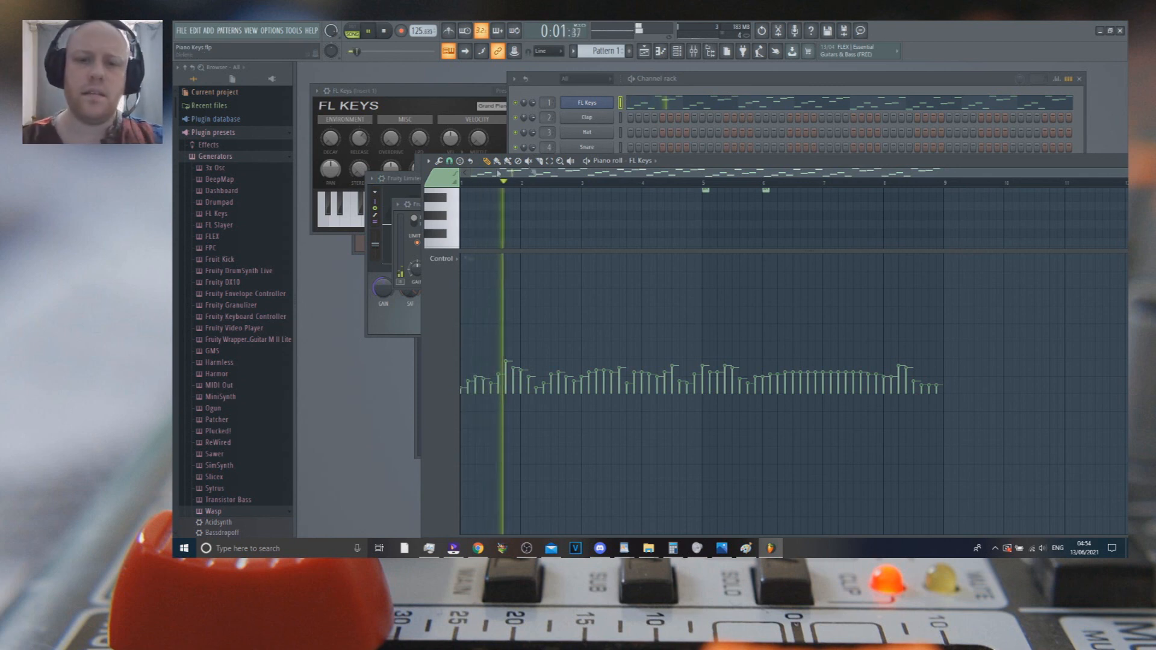
key(F9)
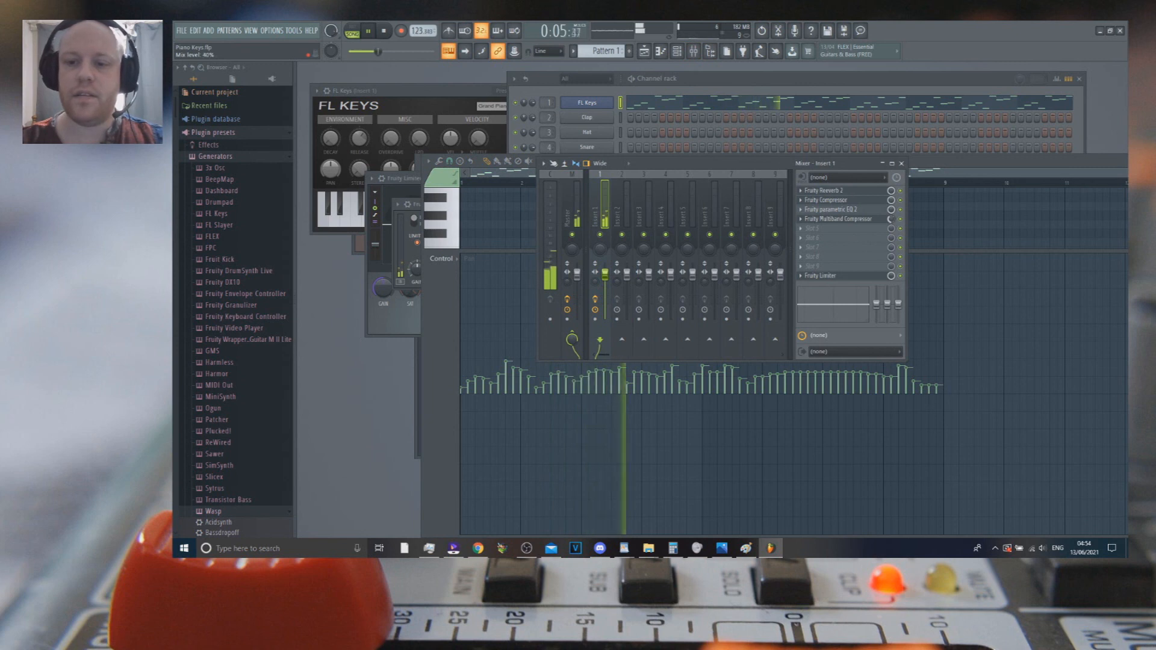
drag(891, 219, 891, 229)
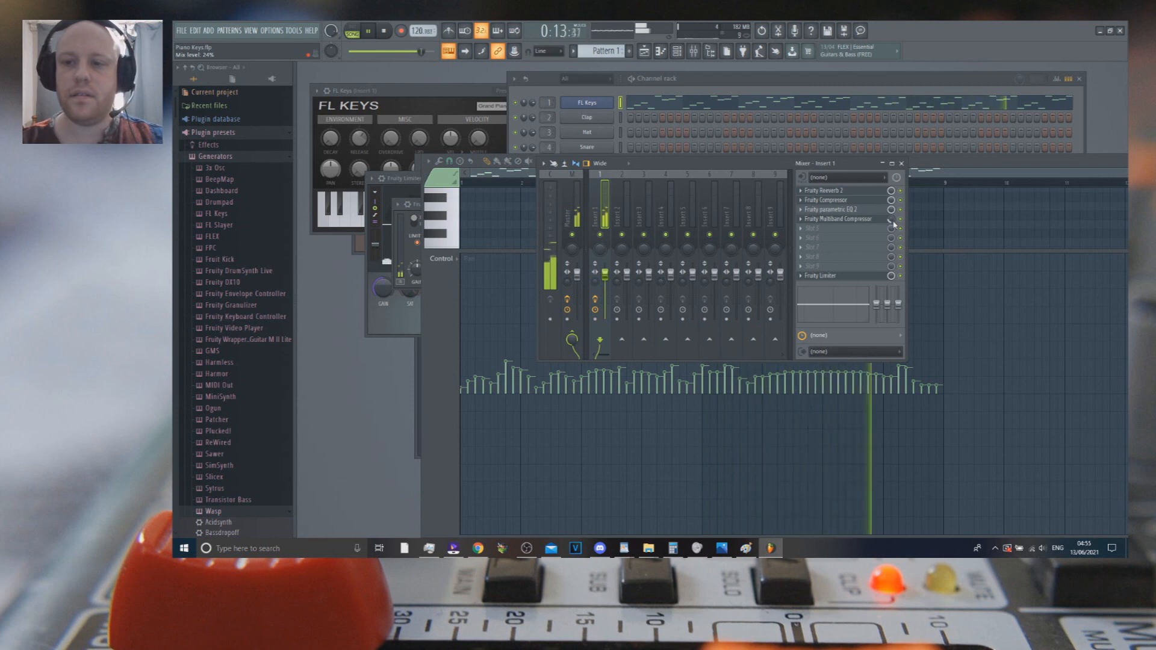
key(space)
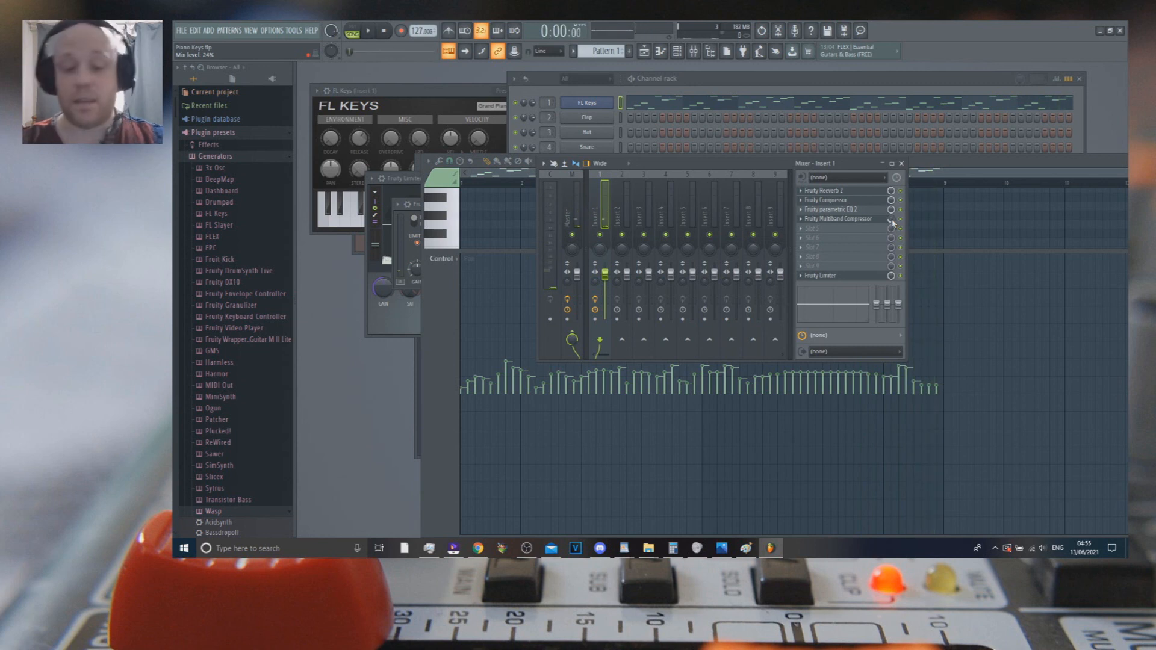